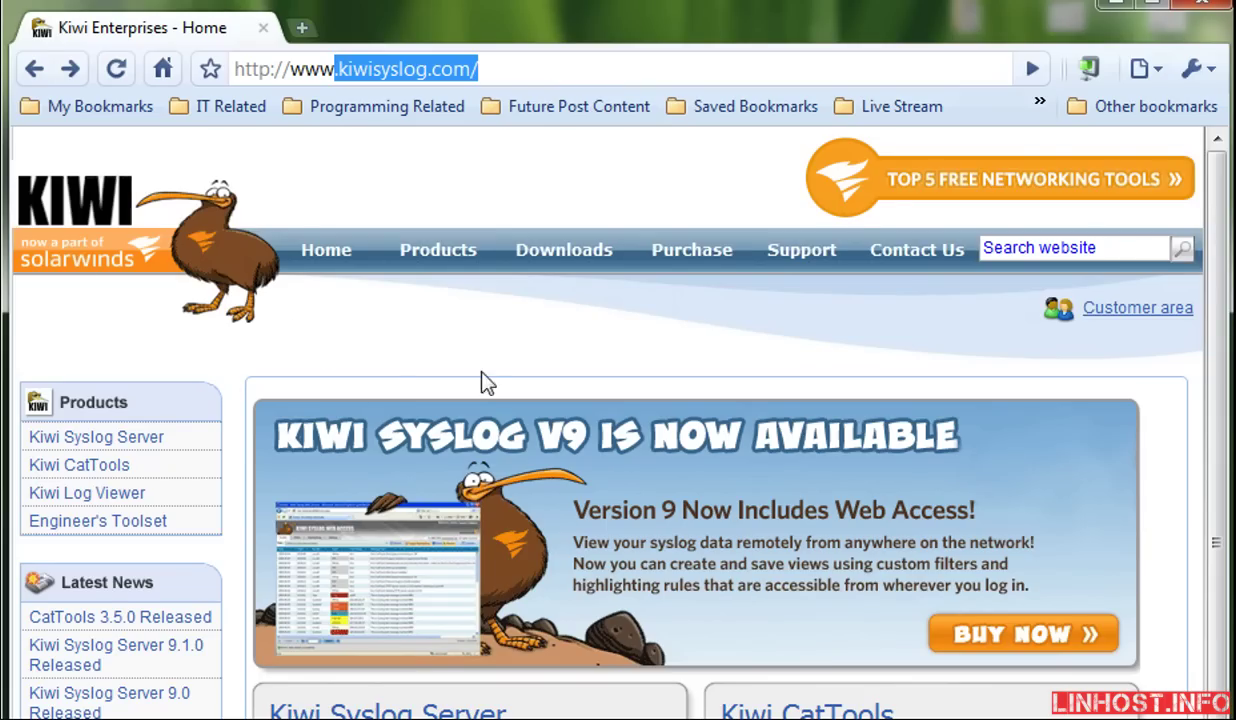
Open the Kiwi Syslog Server product overview page from the Kiwi home page
drag(1220, 345, 1216, 510)
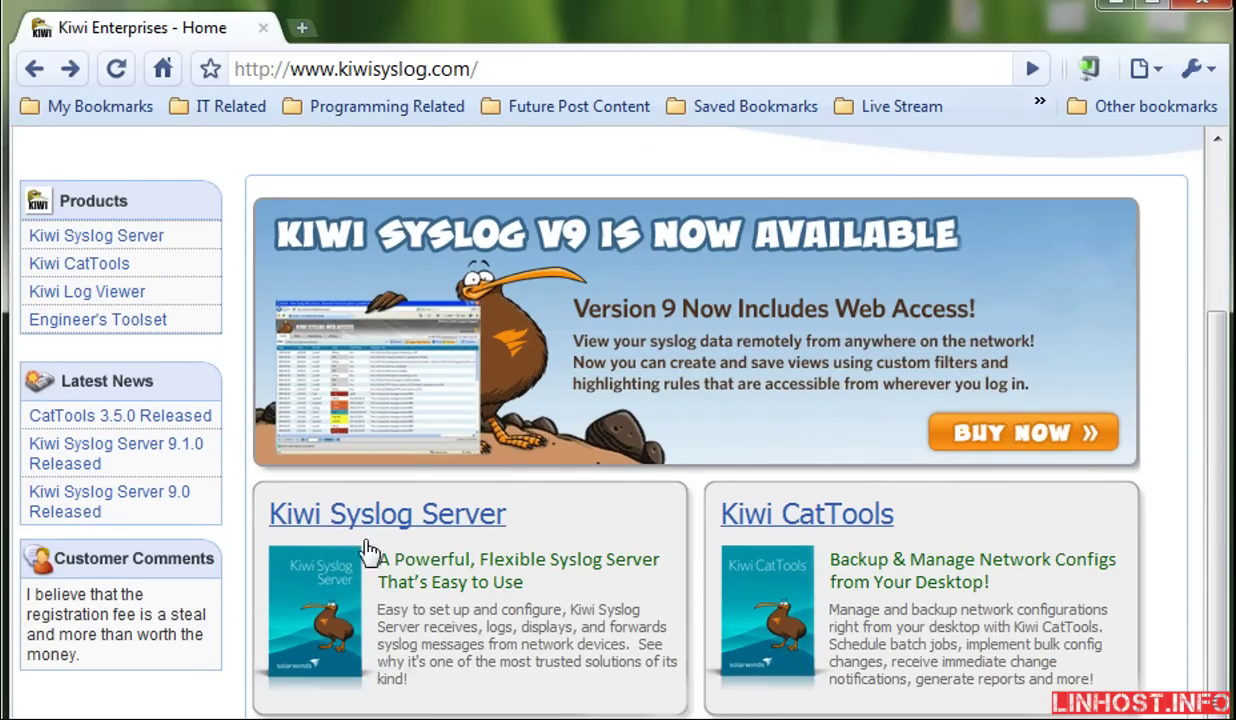
click(443, 516)
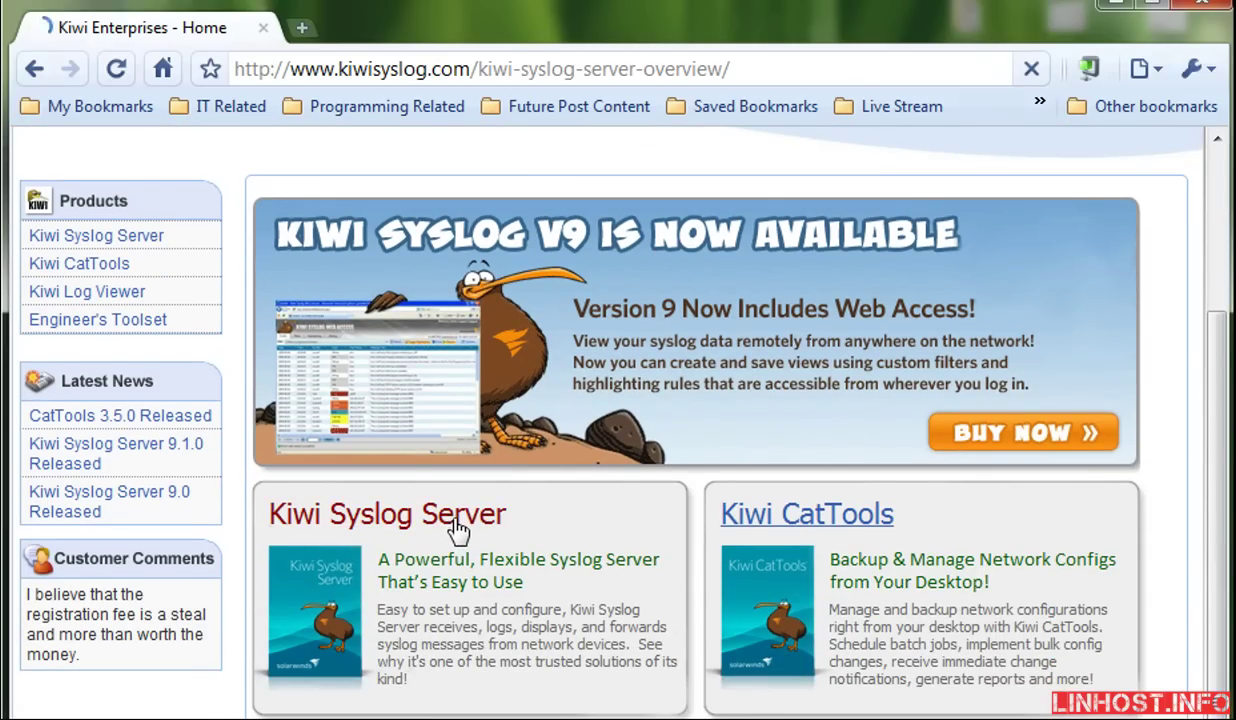
scroll(1170, 455, down, 3)
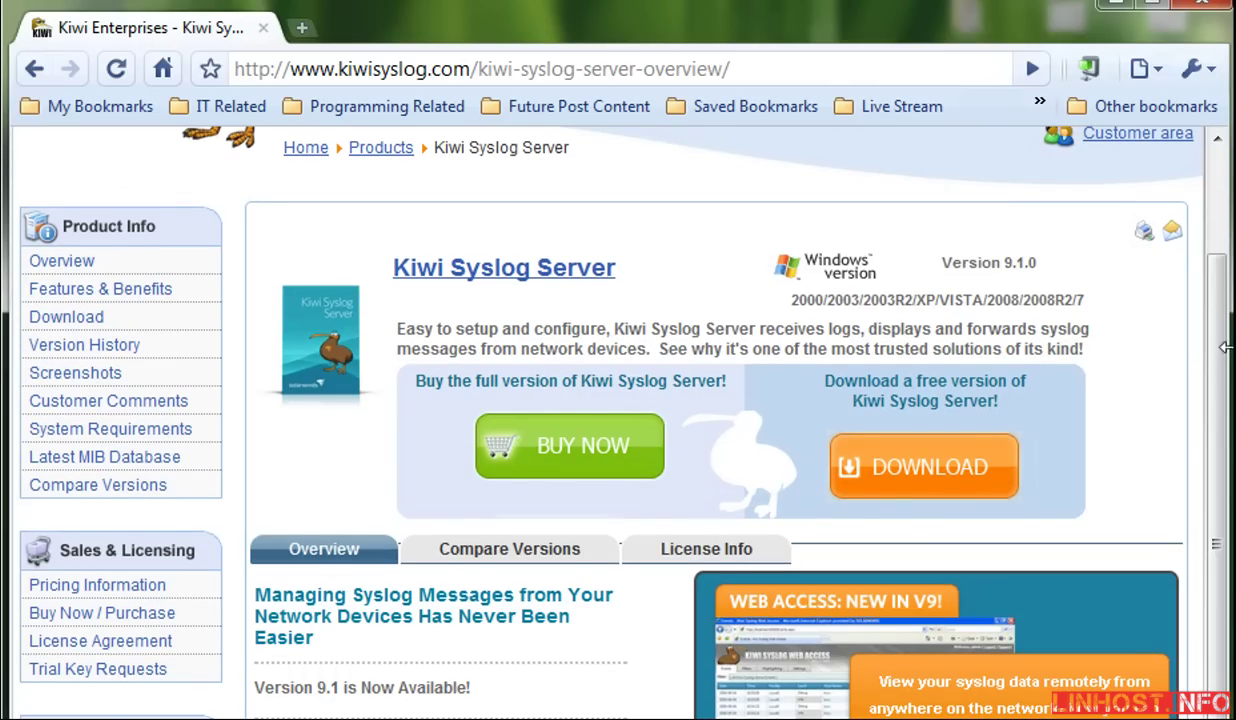
Open the Compare Versions page in a new tab and examine the free and licensed feature chart
scroll(1178, 455, down, 4)
right_click(486, 336)
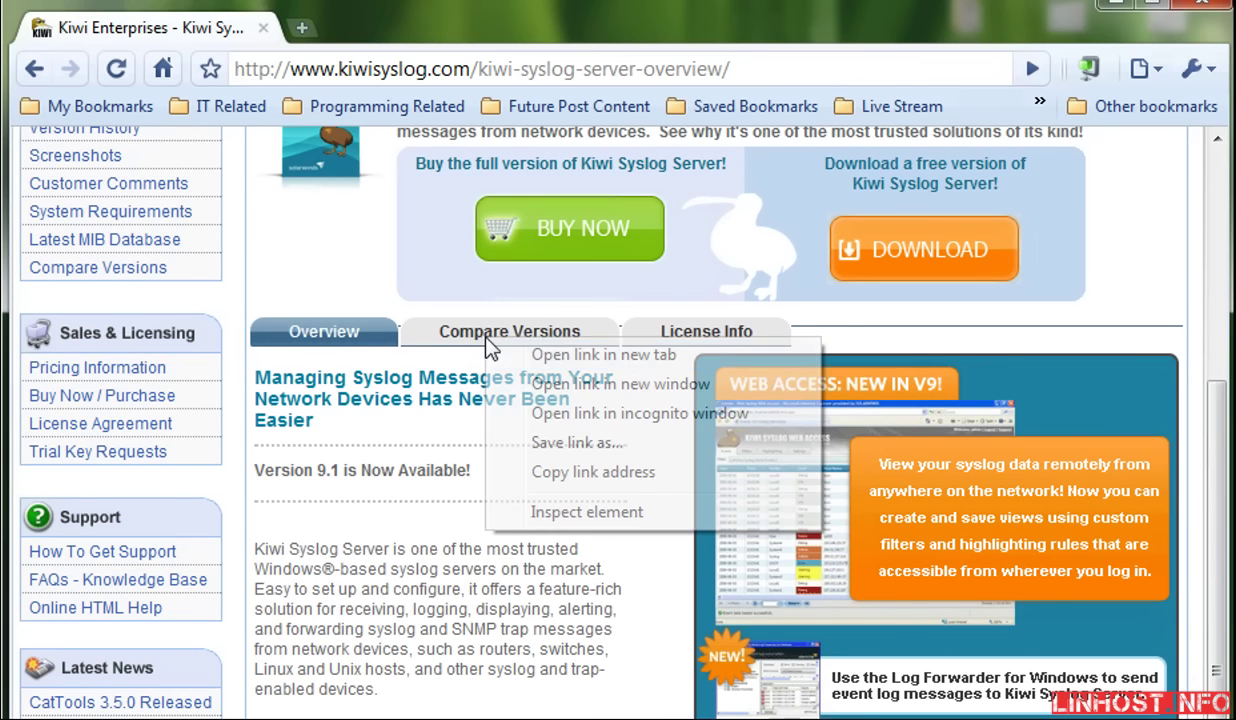
click(508, 352)
click(366, 30)
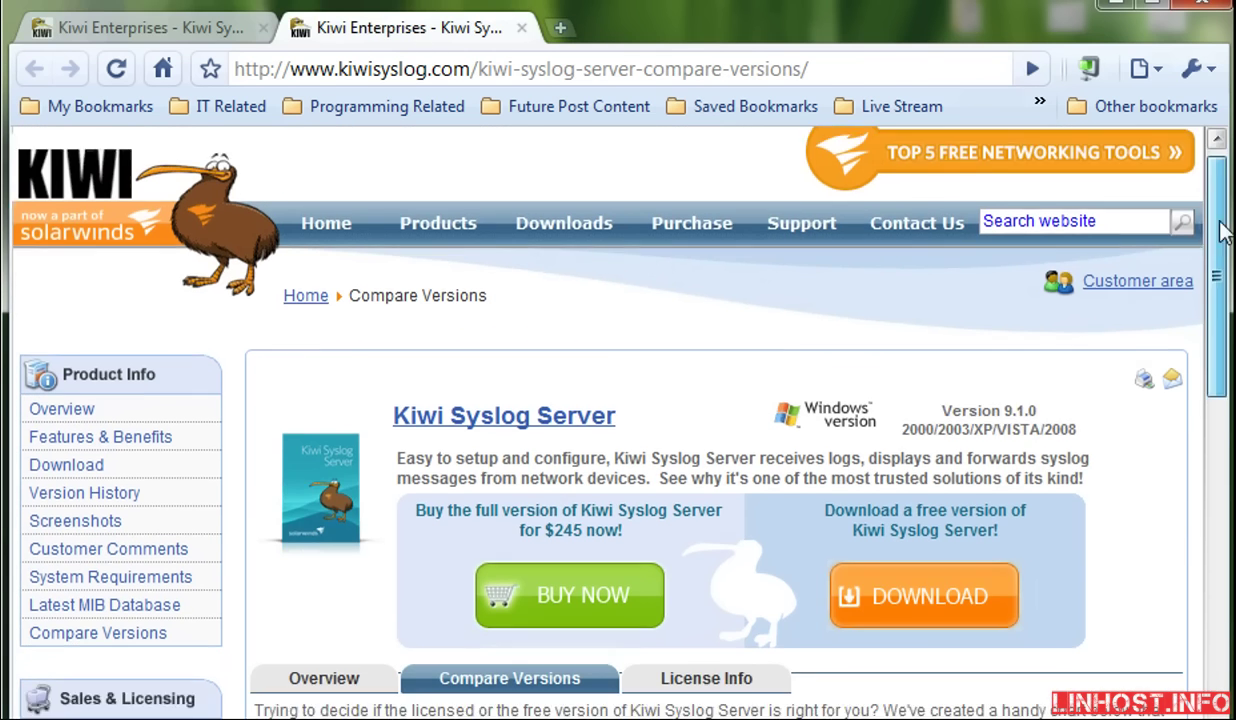
drag(1225, 230, 1225, 380)
drag(1216, 430, 1216, 333)
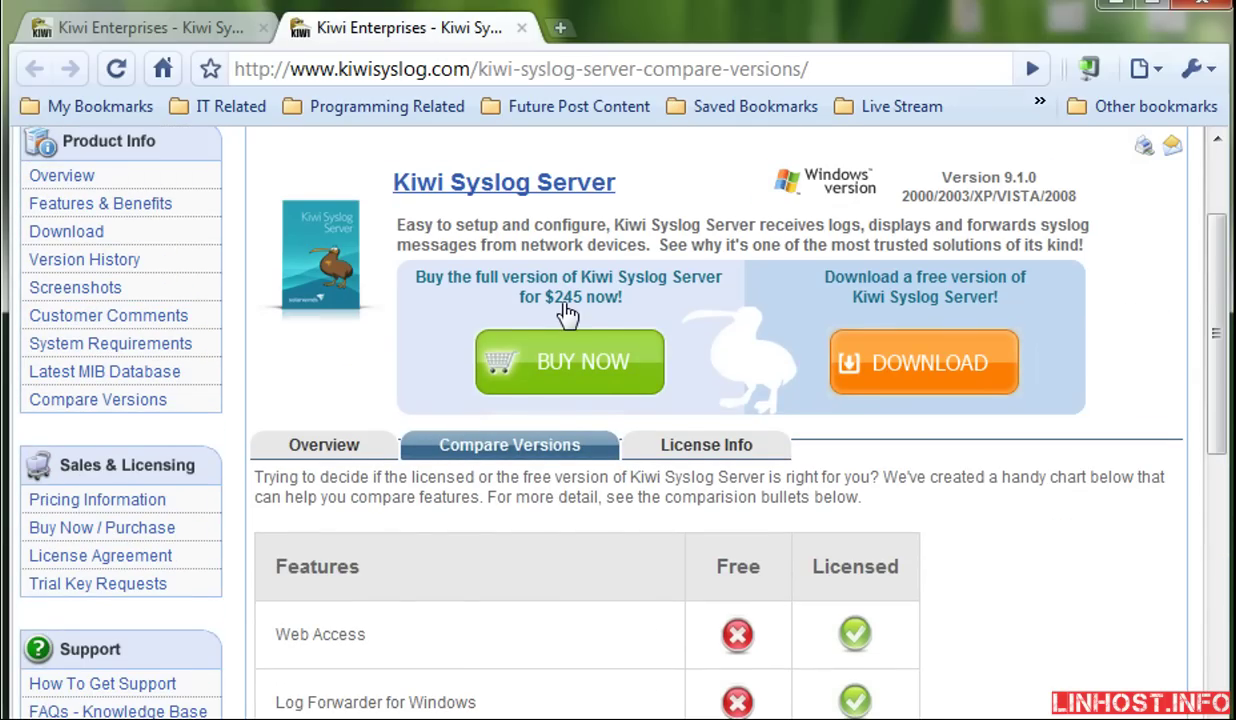
drag(1222, 386, 1217, 469)
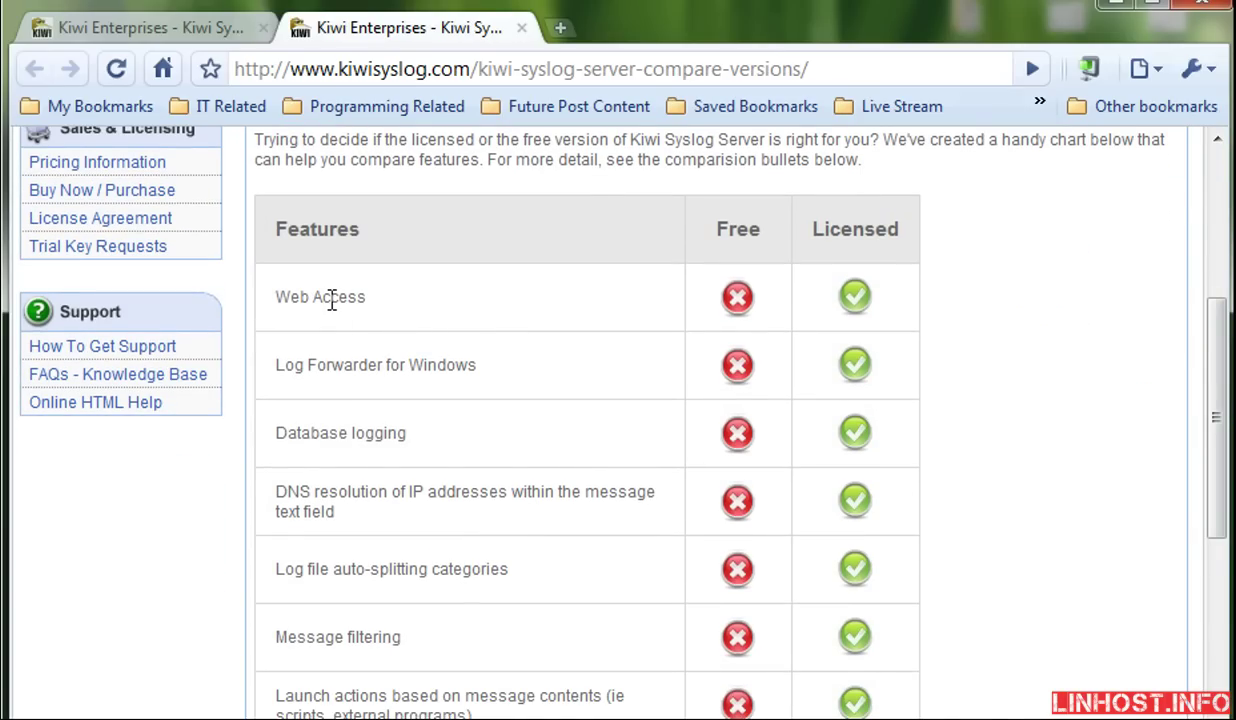
drag(279, 305, 367, 303)
click(400, 314)
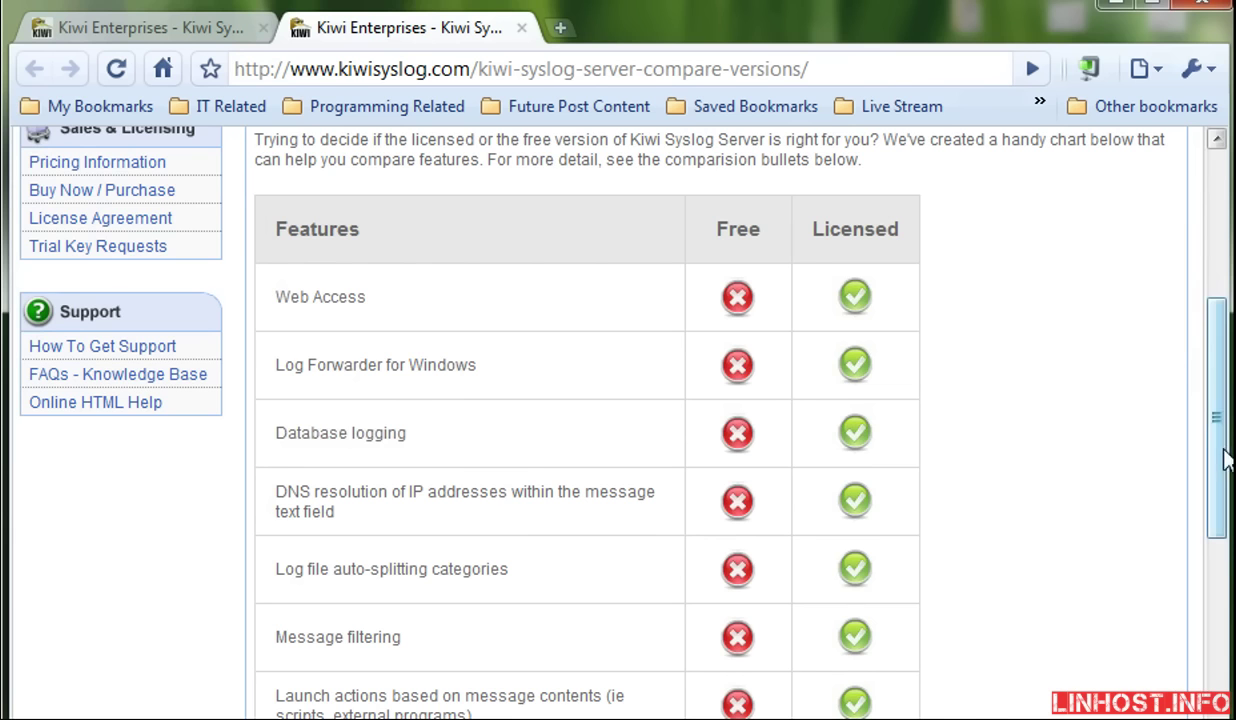
drag(1222, 450, 1222, 305)
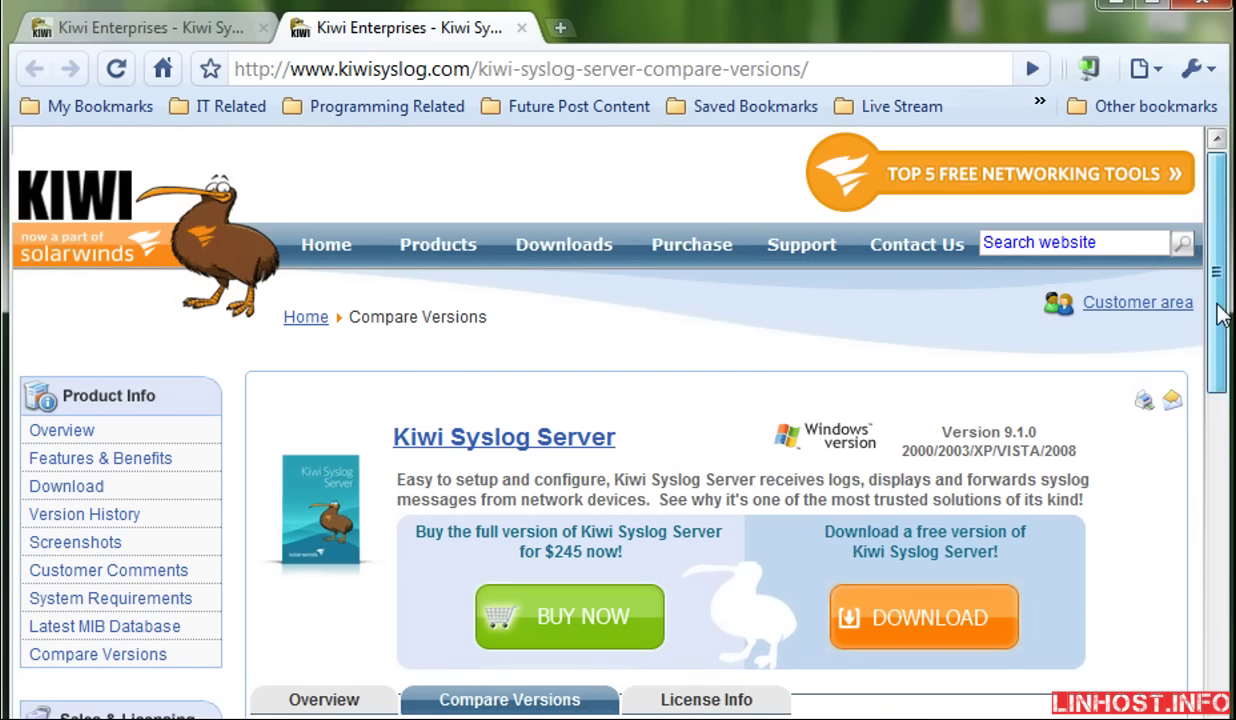
click(521, 29)
Choose the free version of Kiwi Syslog Server for download and open its registration form
drag(1218, 455, 1226, 213)
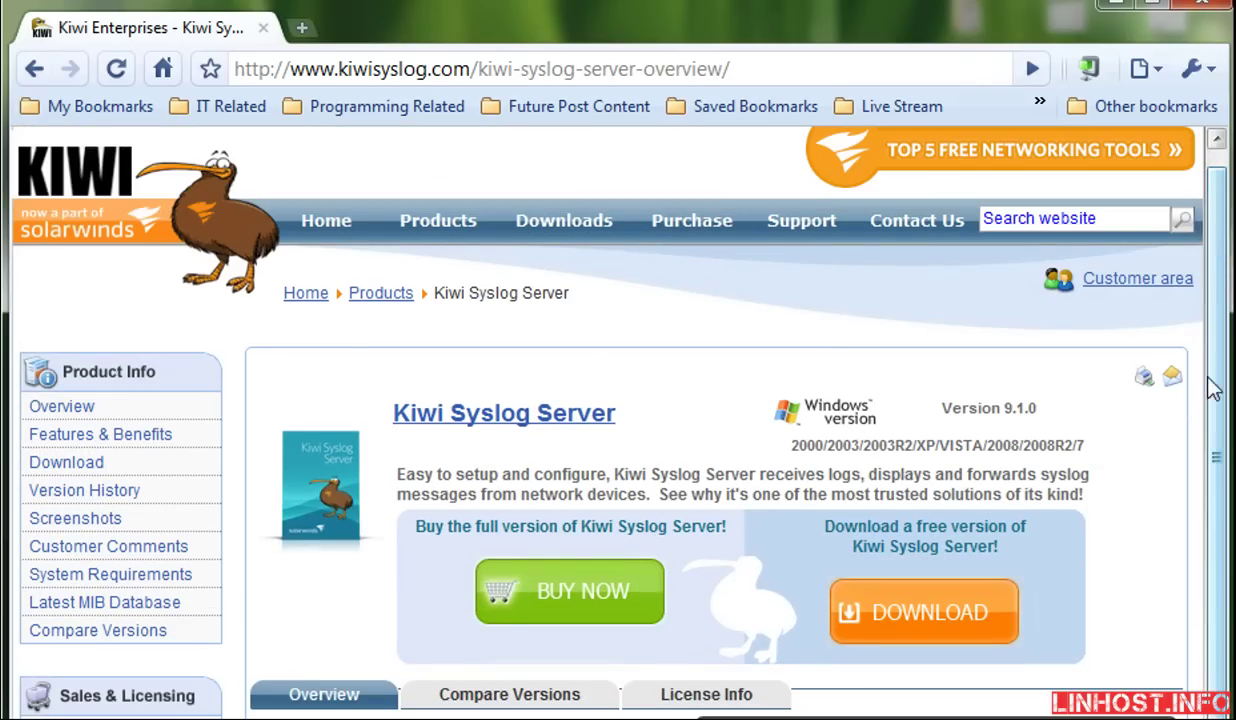
click(955, 610)
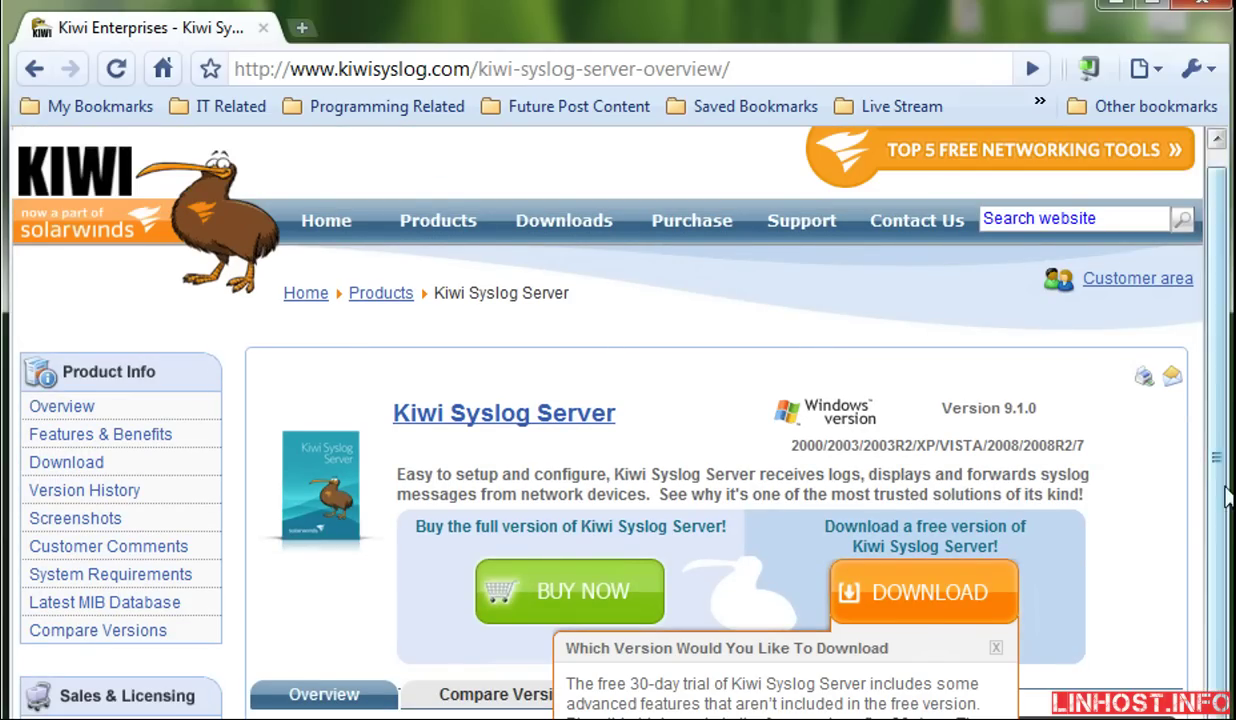
scroll(1185, 472, down, 3)
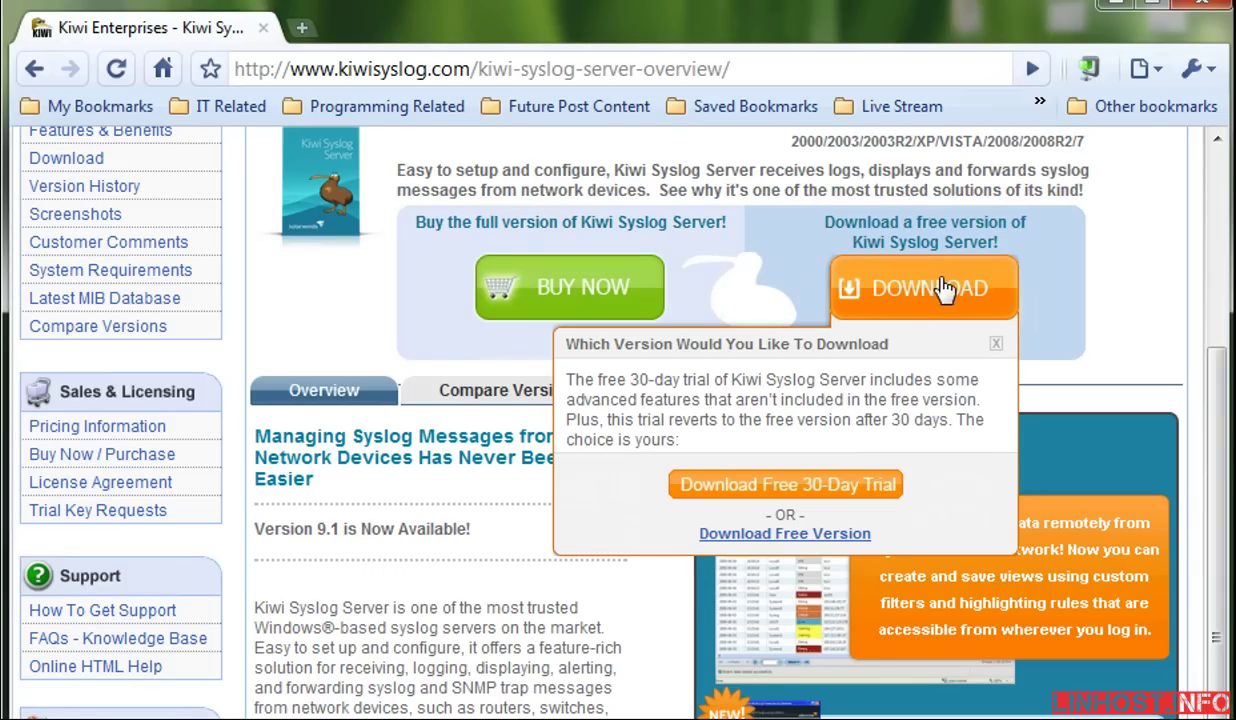
click(935, 290)
click(880, 300)
click(839, 553)
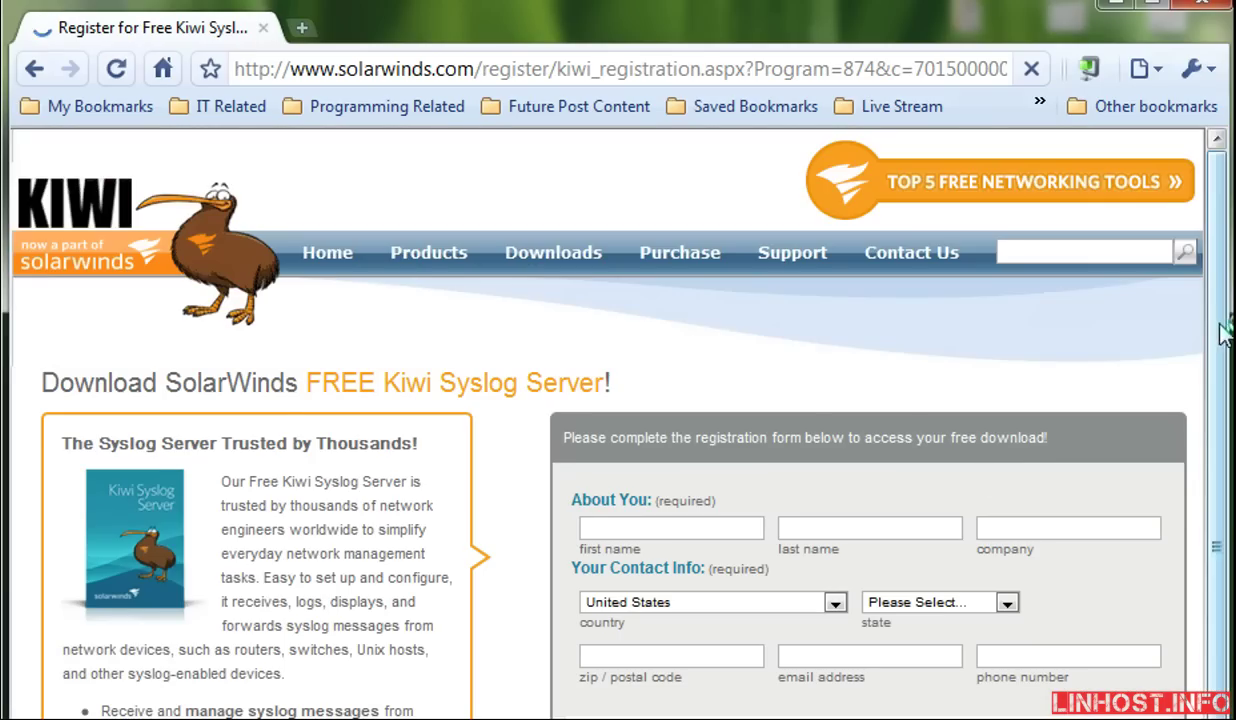
scroll(1220, 333, down, 4)
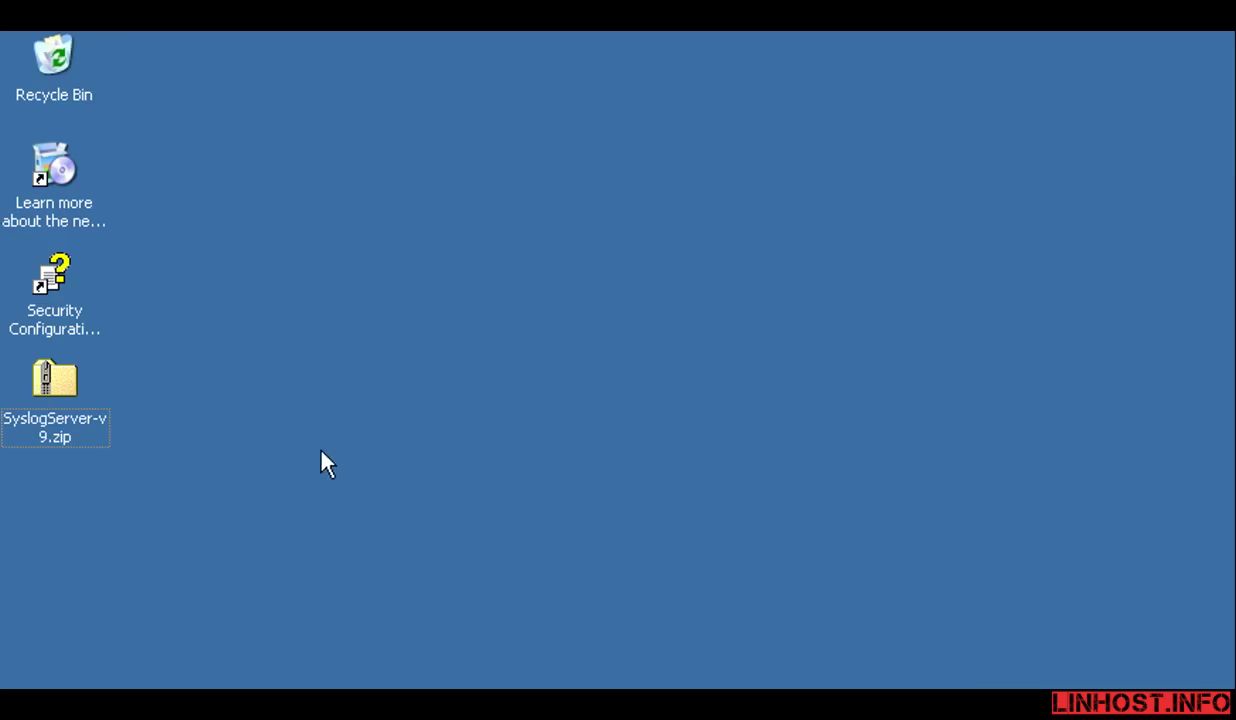
Extract SyslogServer-v9.zip into the SyslogServer-v9 folder on the desktop and show the extracted files
click(10, 433)
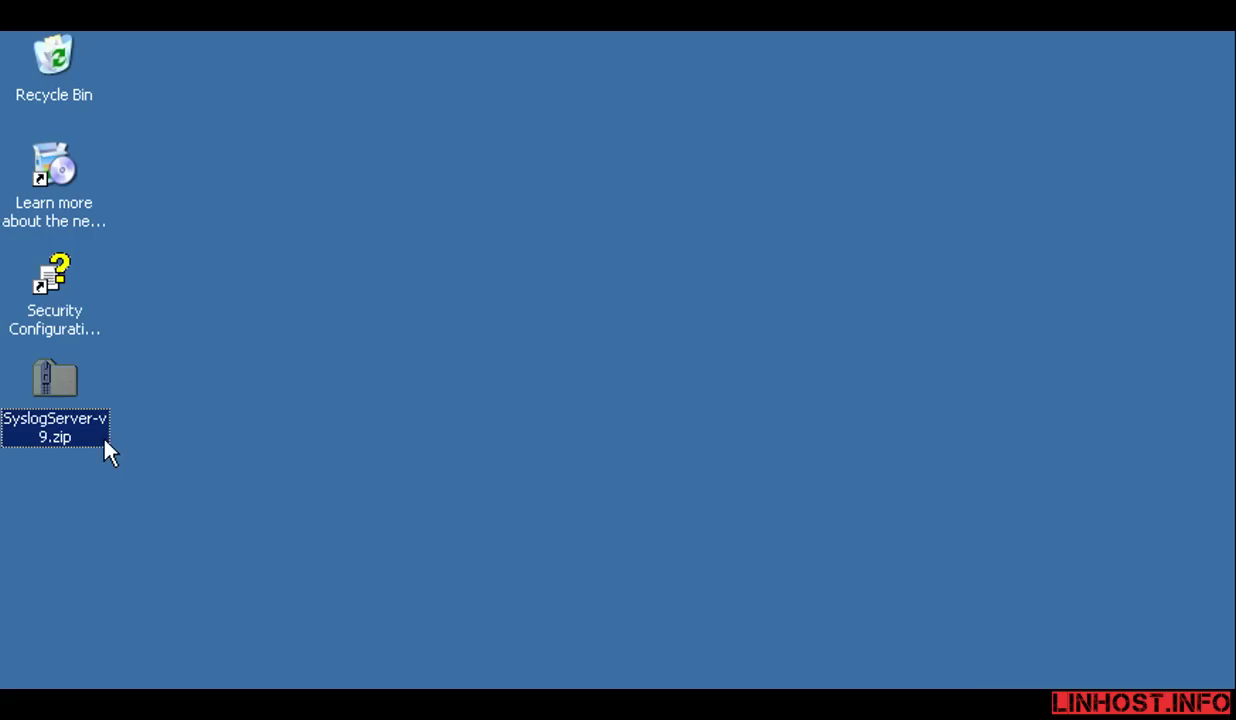
mouse_move(93, 447)
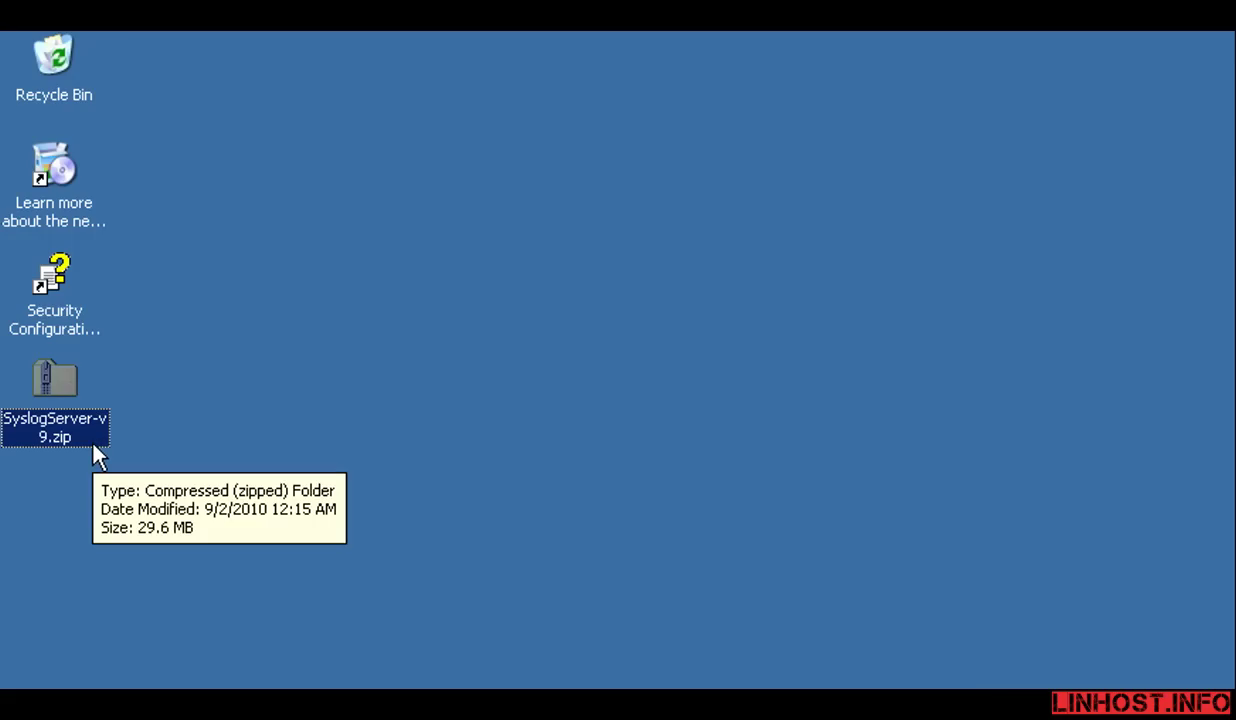
right_click(94, 449)
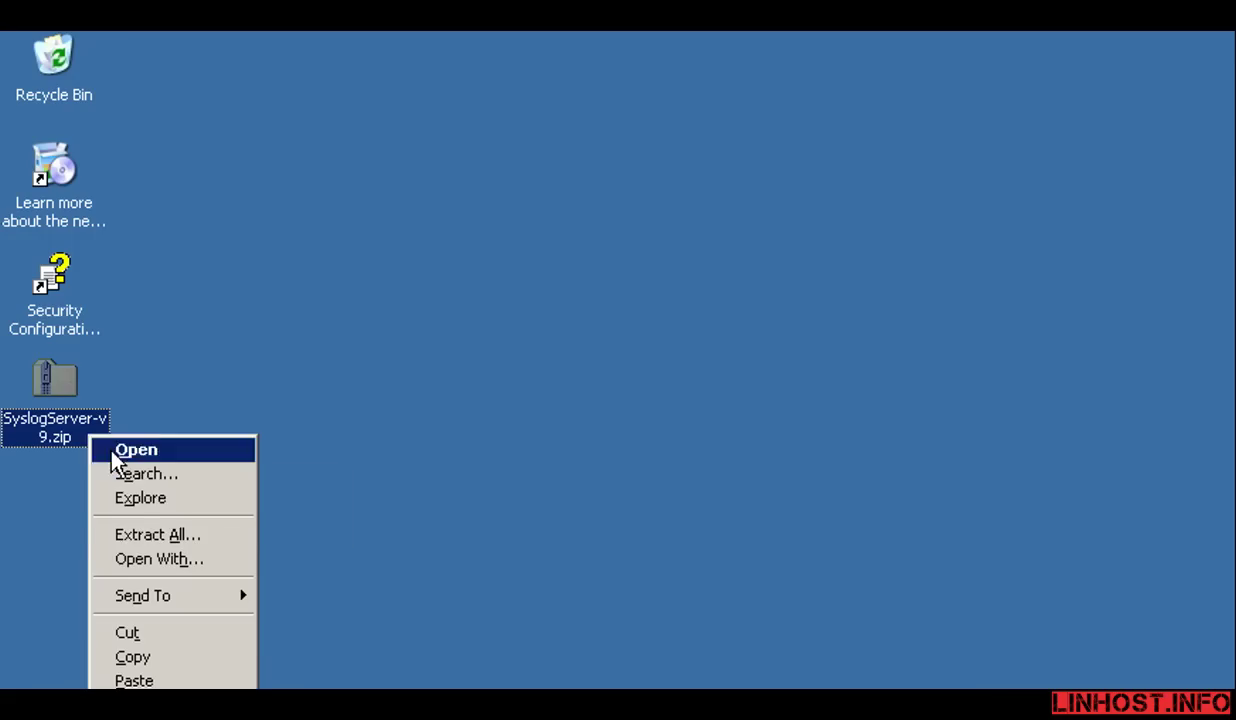
click(139, 538)
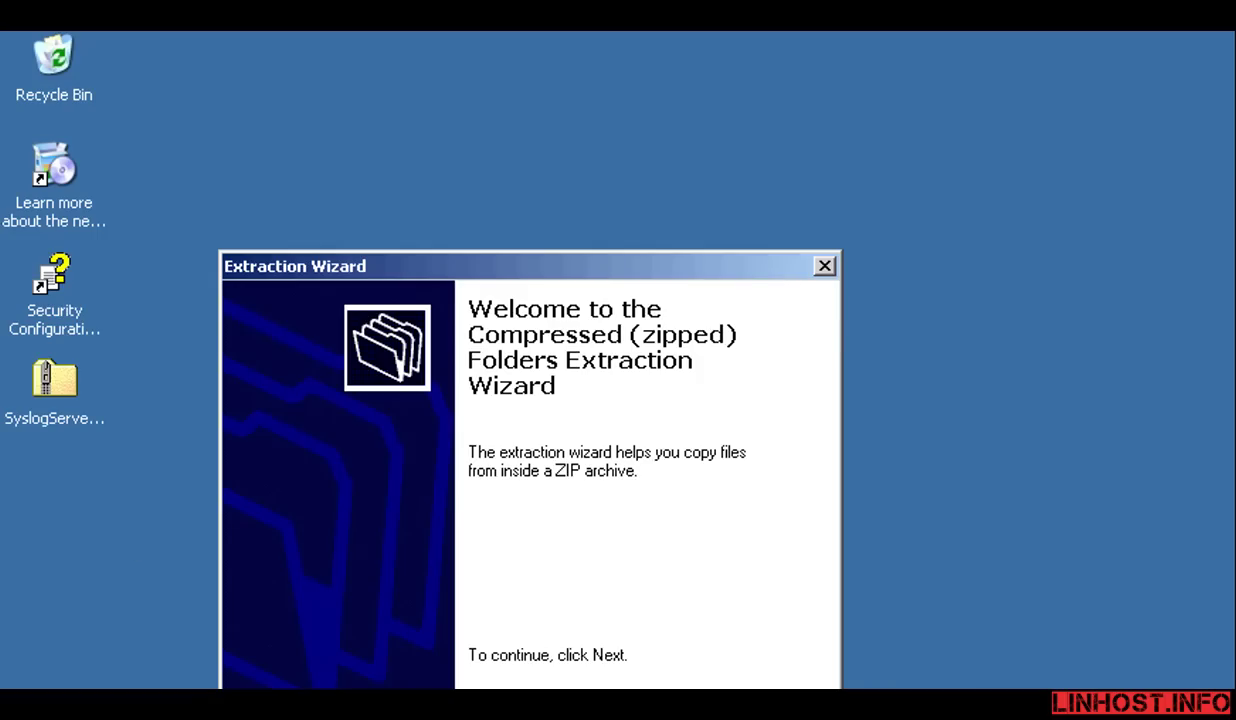
key(Return)
drag(420, 265, 400, 128)
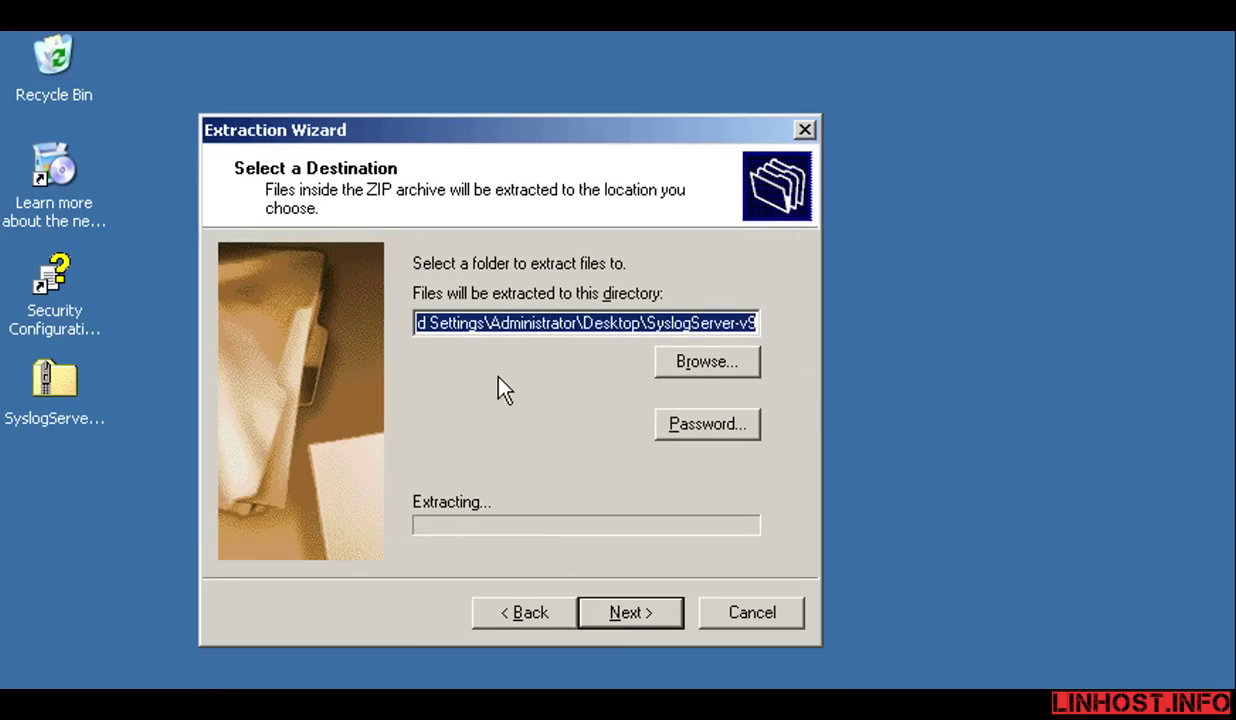
click(615, 617)
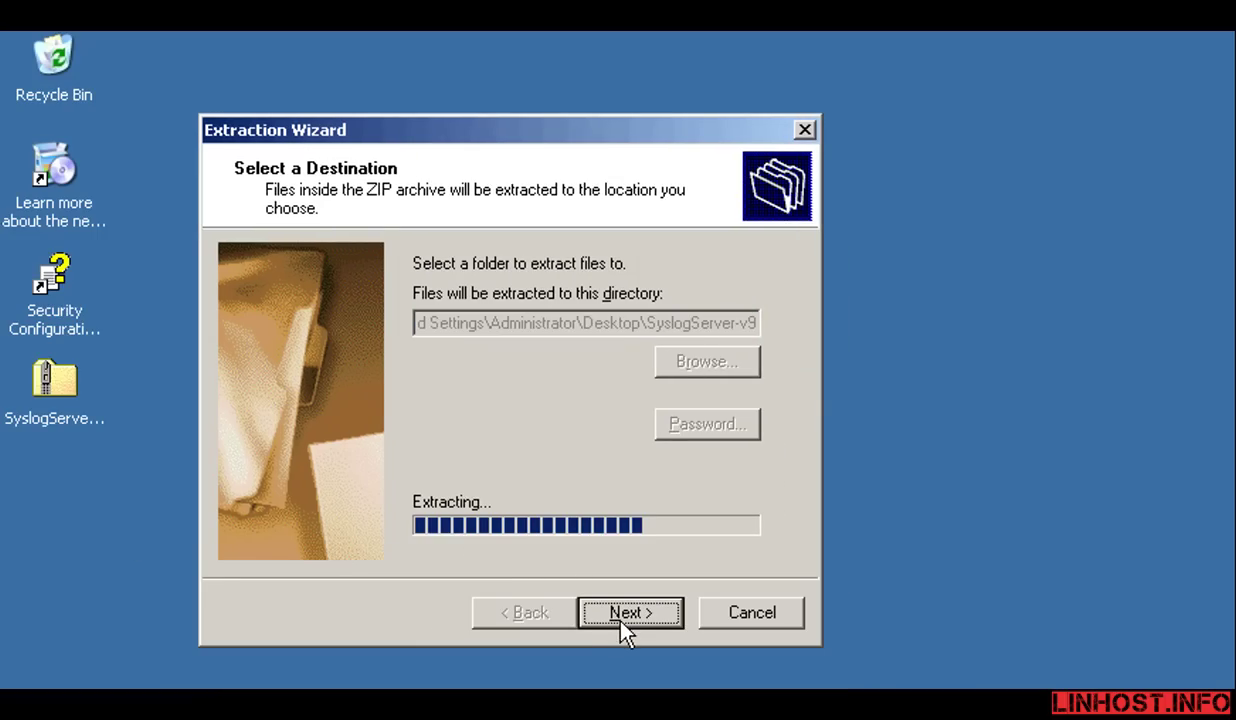
click(624, 628)
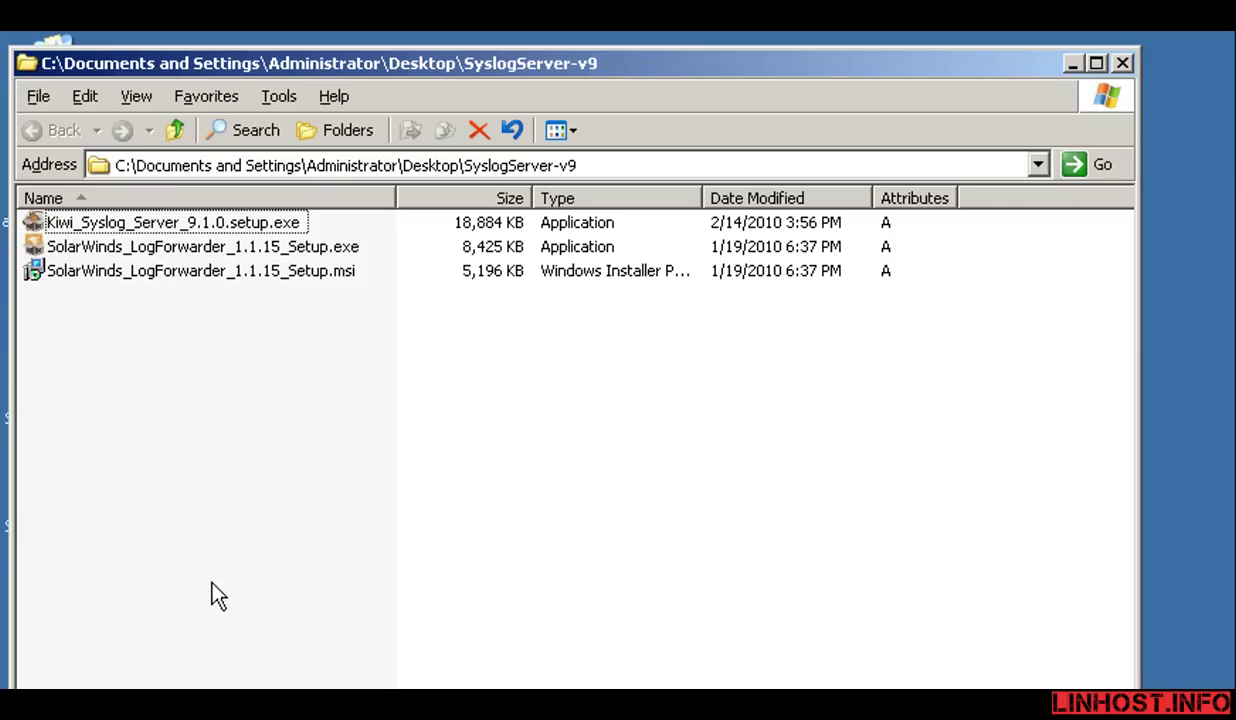
Launch Kiwi_Syslog_Server_9.1.0.setup.exe and accept its license agreement
drag(426, 200, 449, 200)
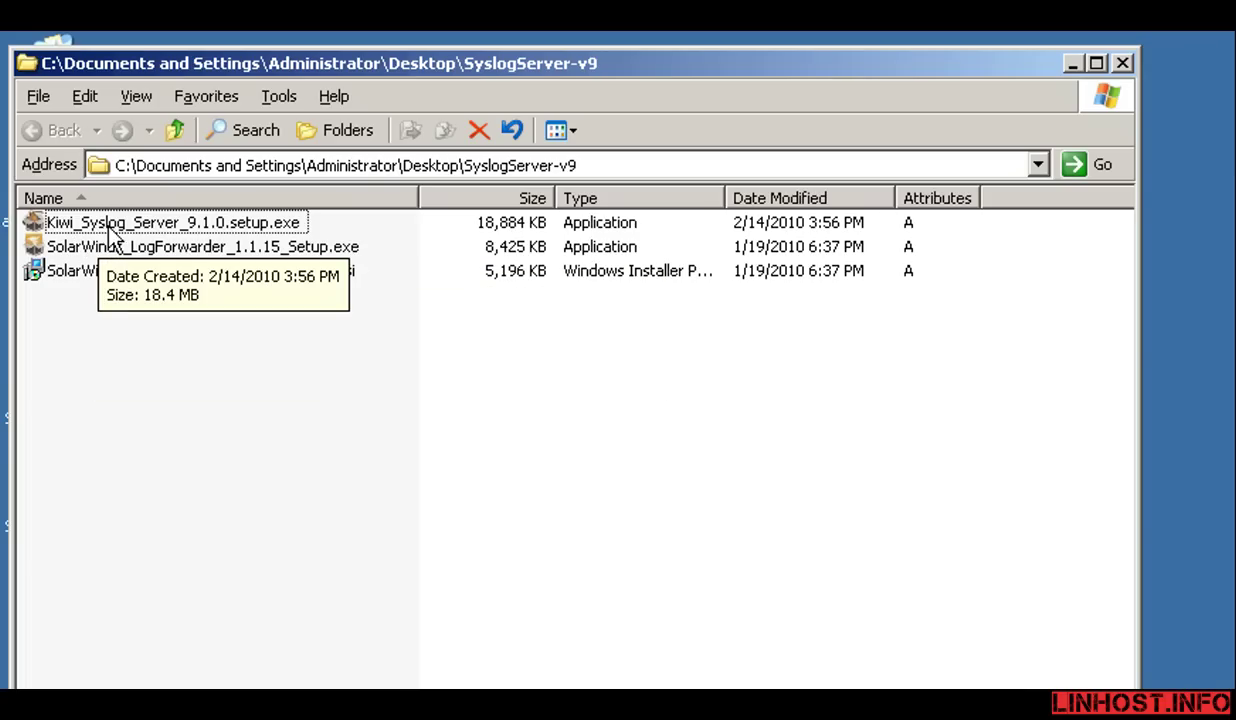
double_click(218, 228)
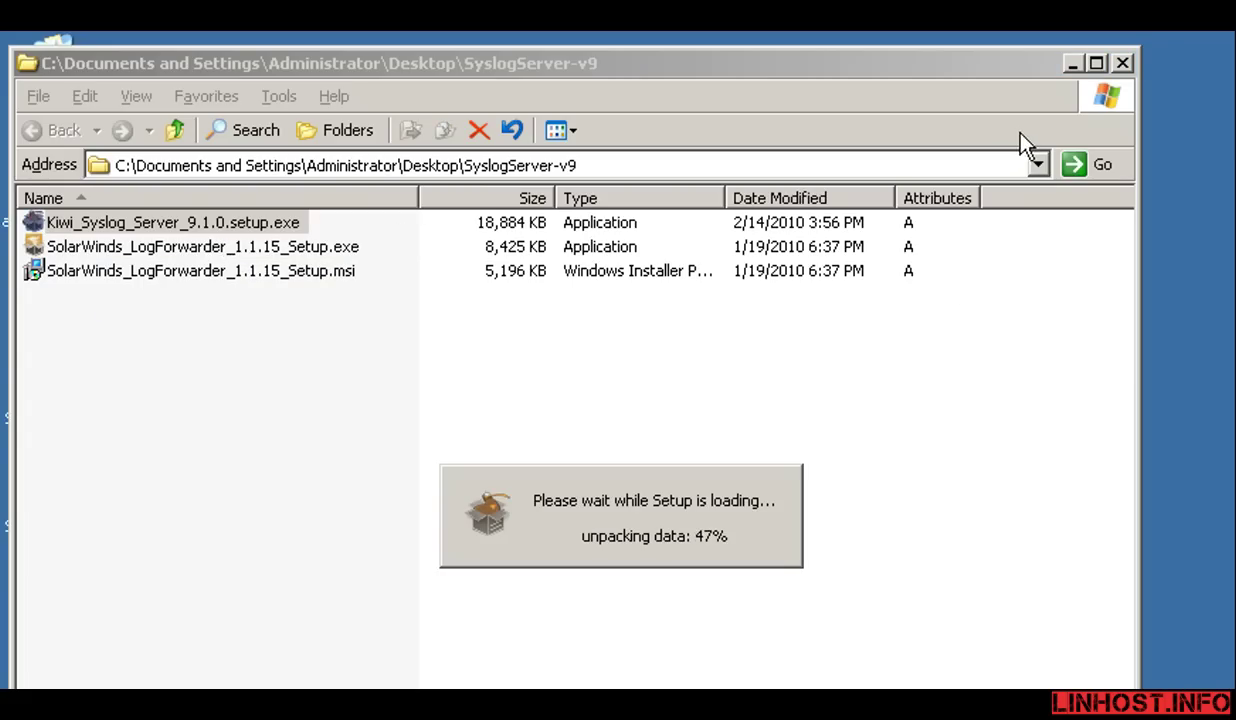
click(1072, 66)
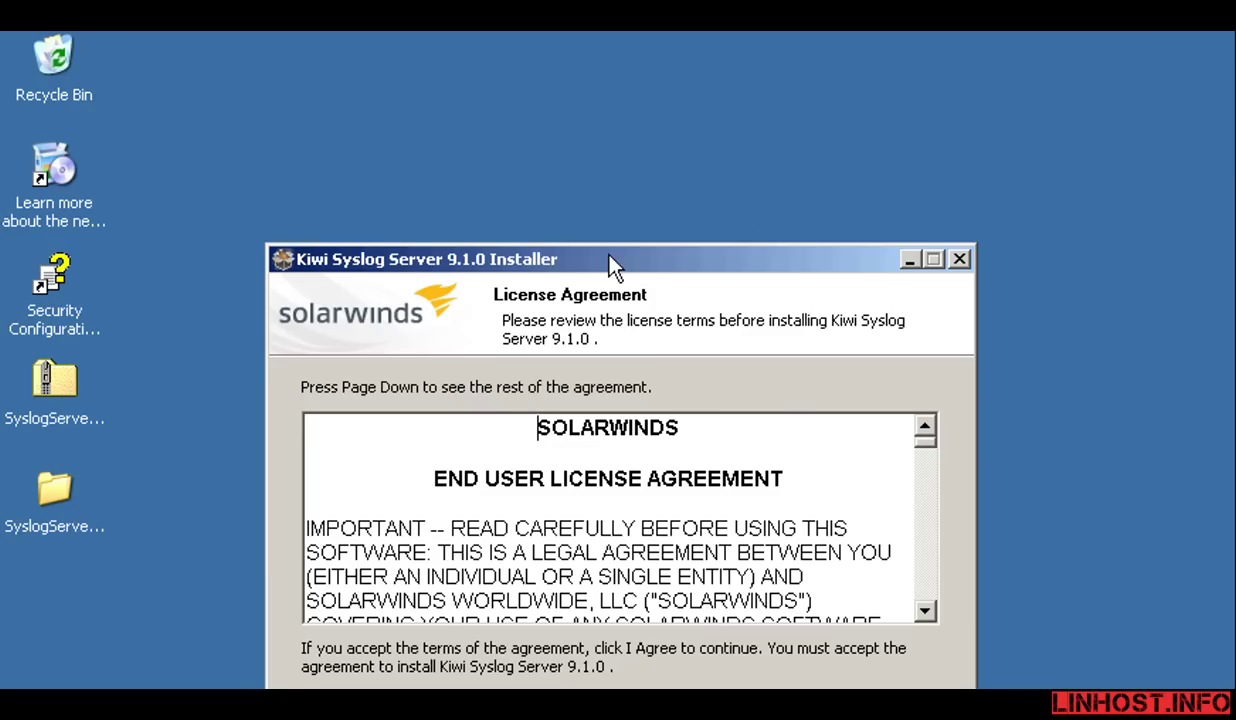
drag(609, 257, 602, 102)
drag(924, 289, 924, 484)
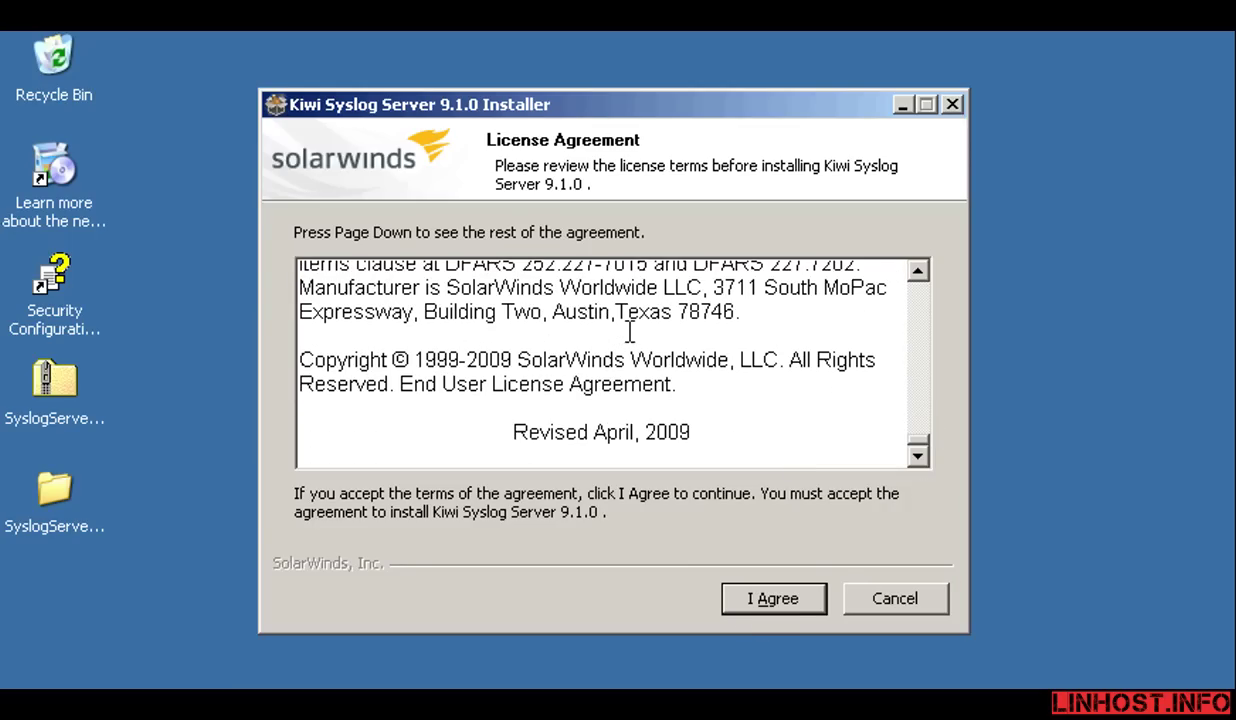
click(782, 600)
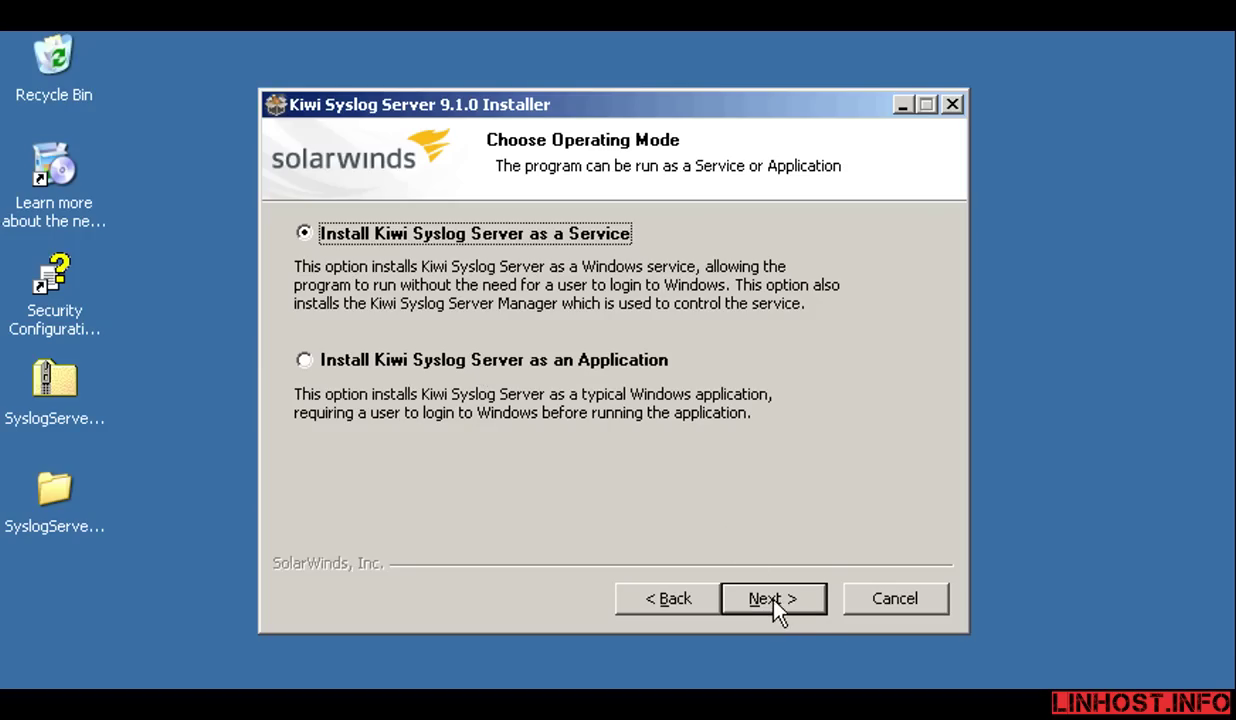
Set Kiwi Syslog Server to install as a service using the LocalSystem account, without Kiwi Syslog Web Access
click(806, 604)
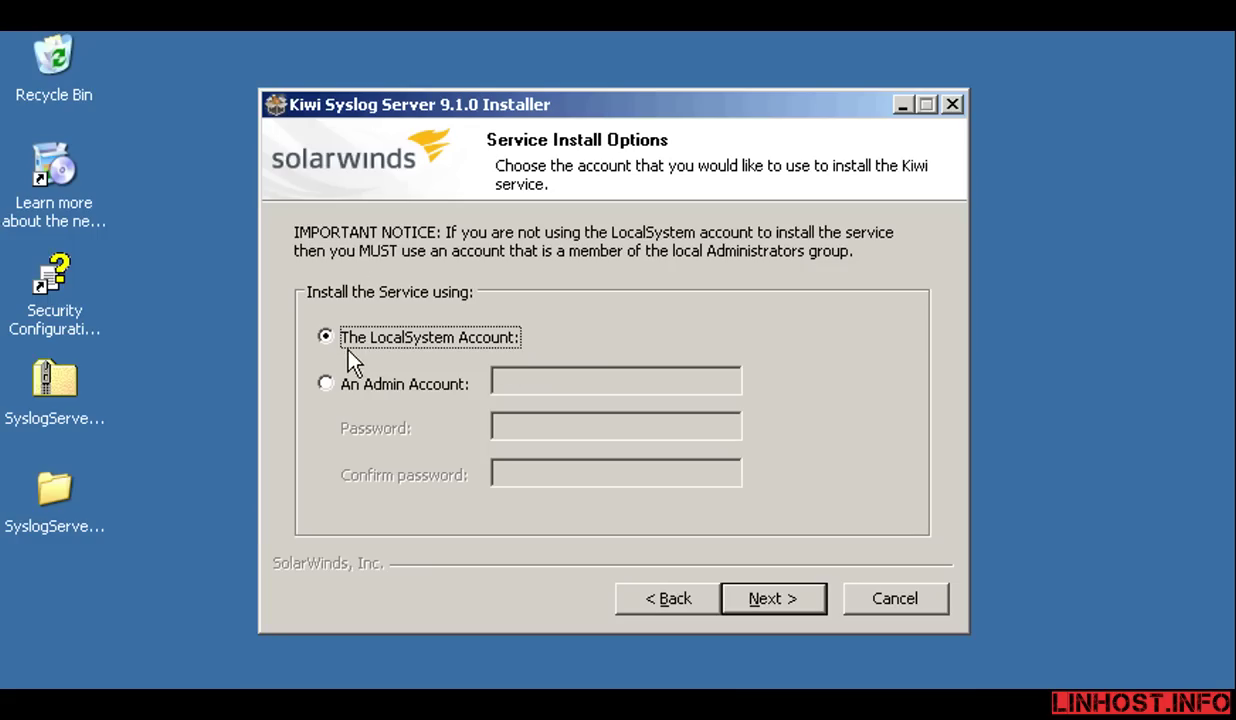
click(768, 601)
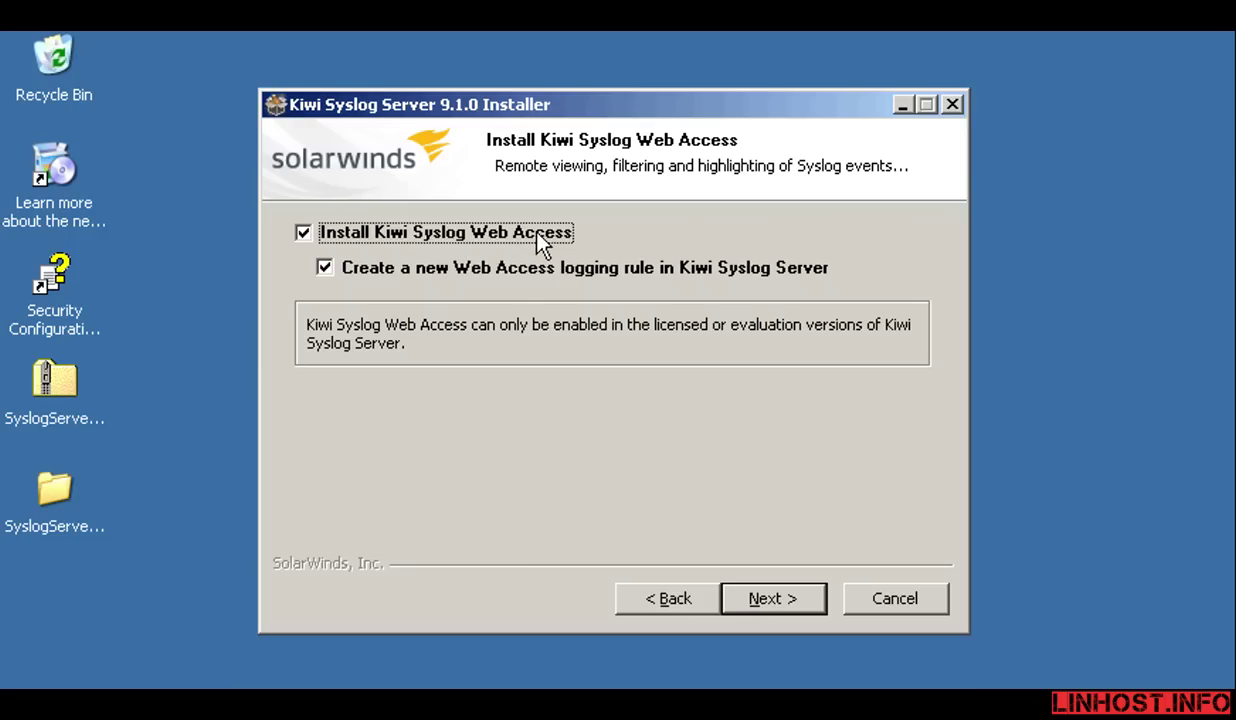
click(338, 240)
click(773, 598)
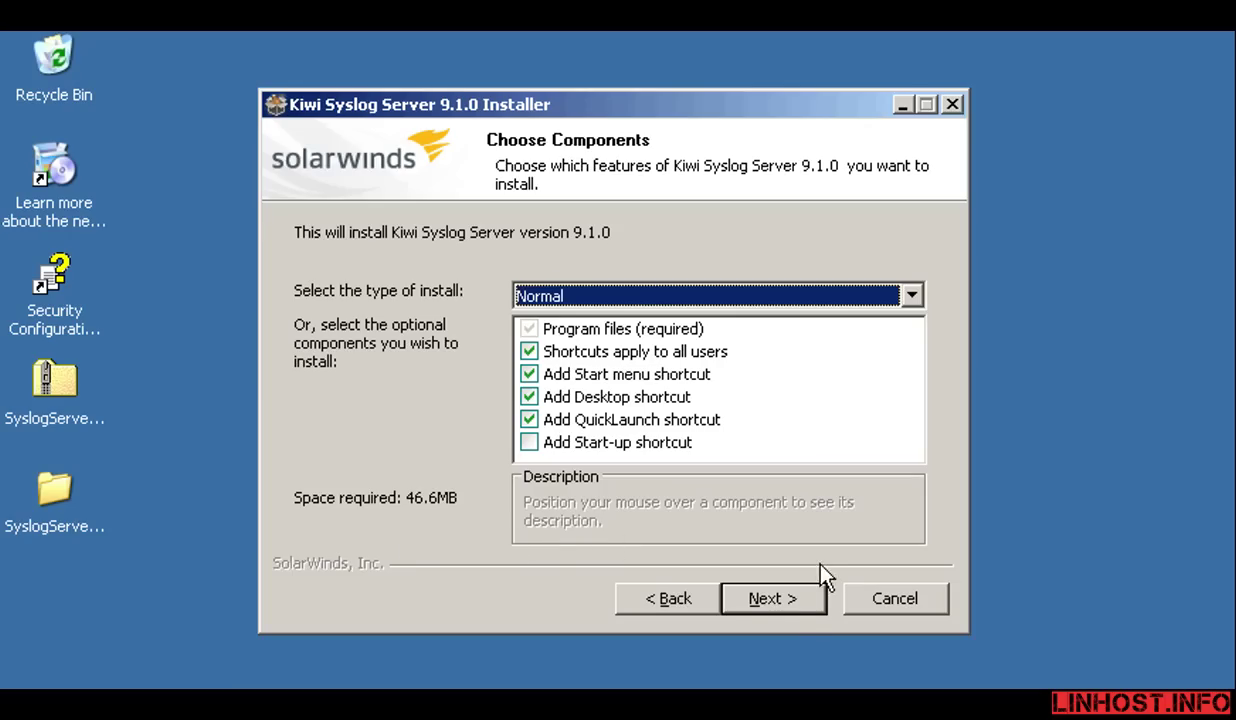
Install the Normal components into C:\Program Files\Syslogd\ and finish the setup with Run Kiwi Syslog Server 9.1.0 enabled
click(772, 612)
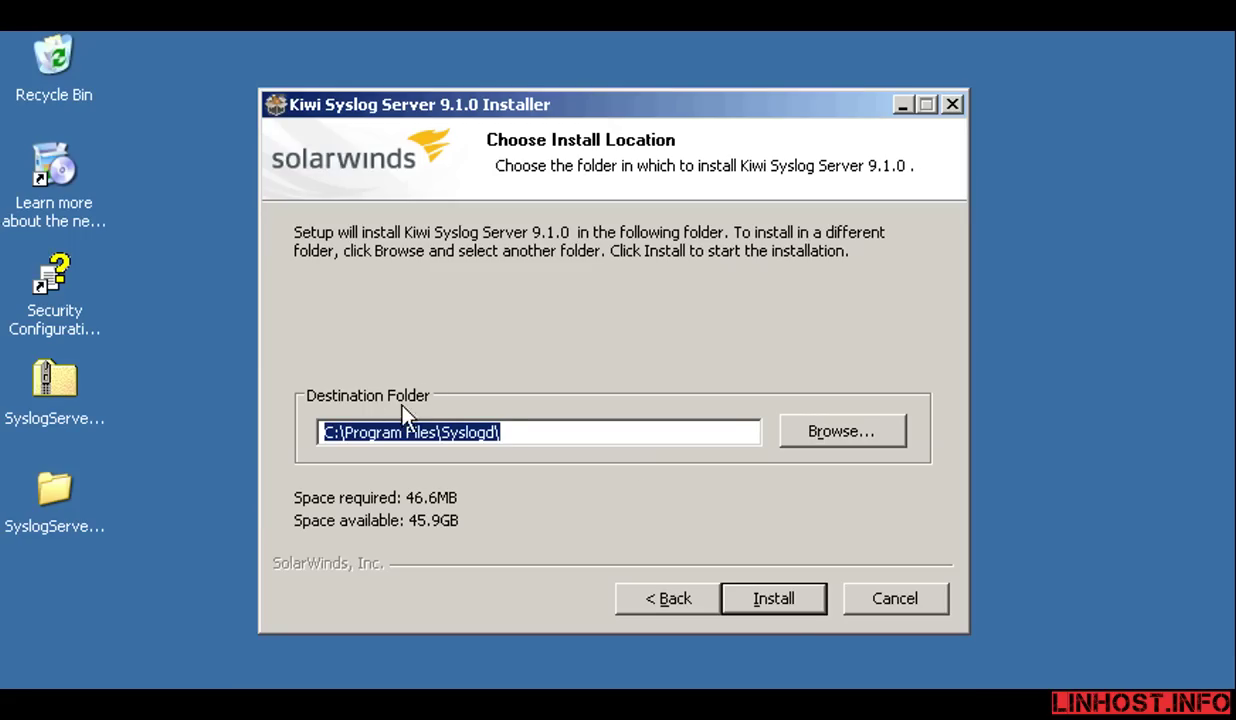
click(789, 609)
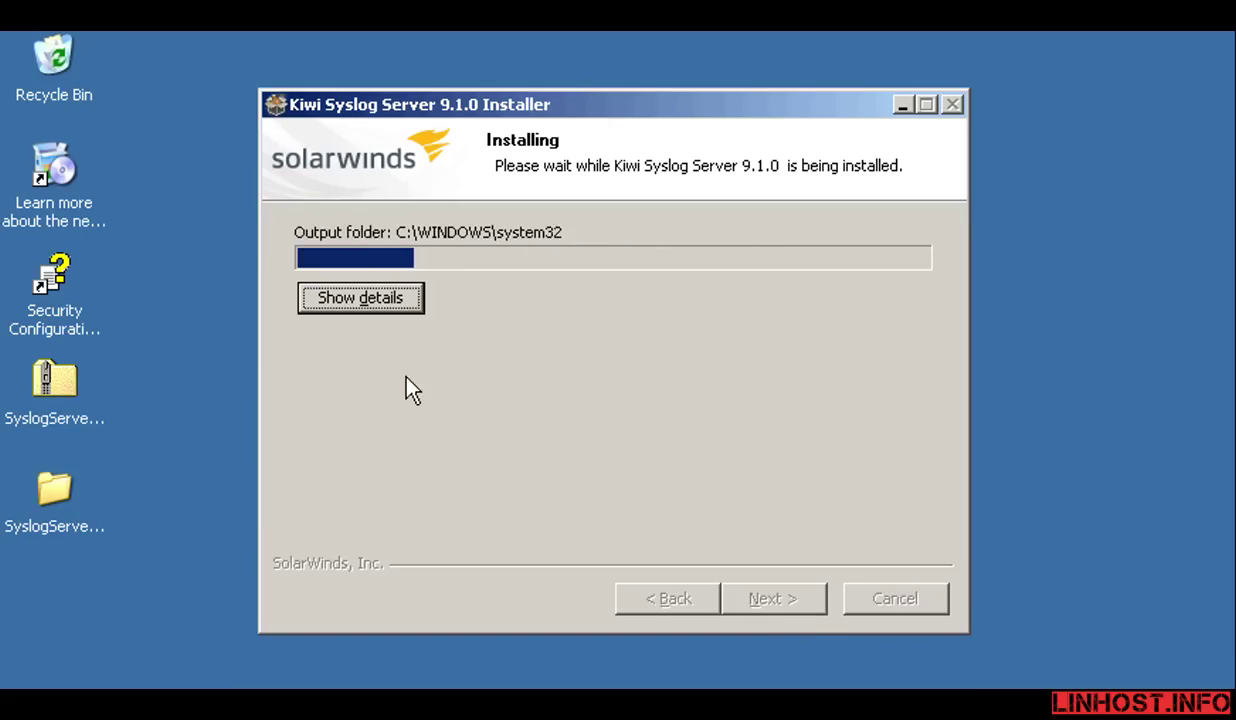
click(378, 310)
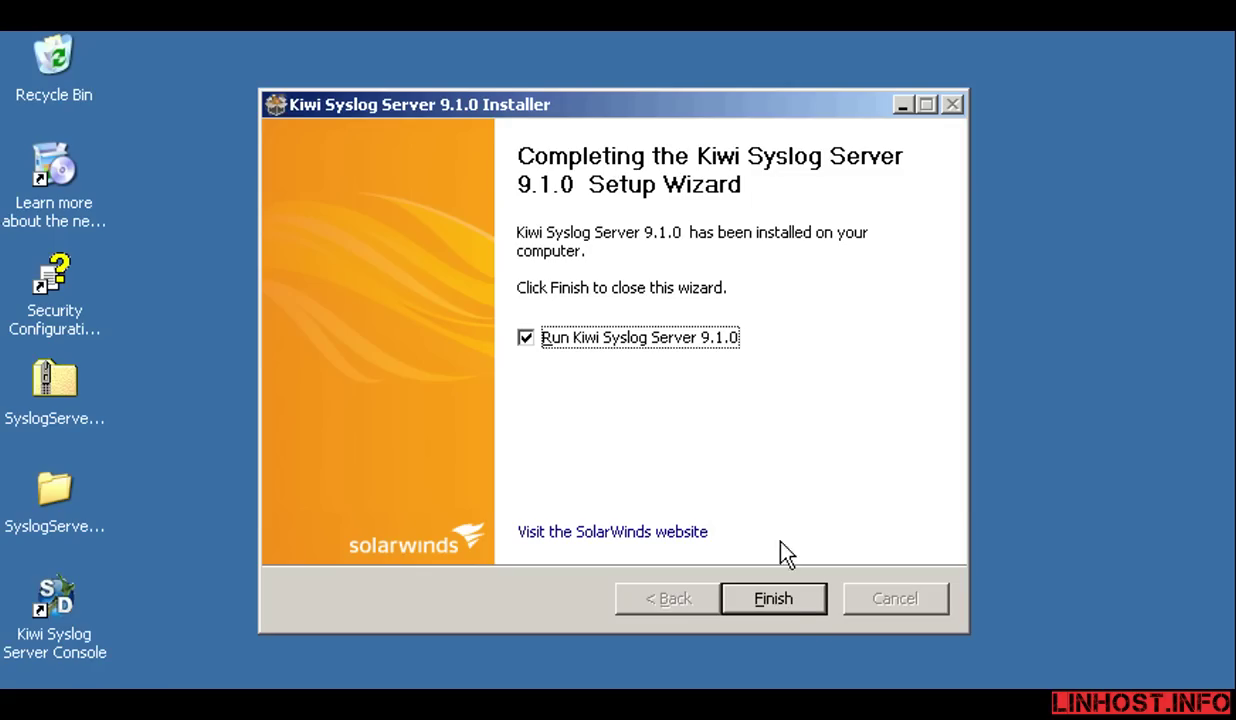
click(777, 601)
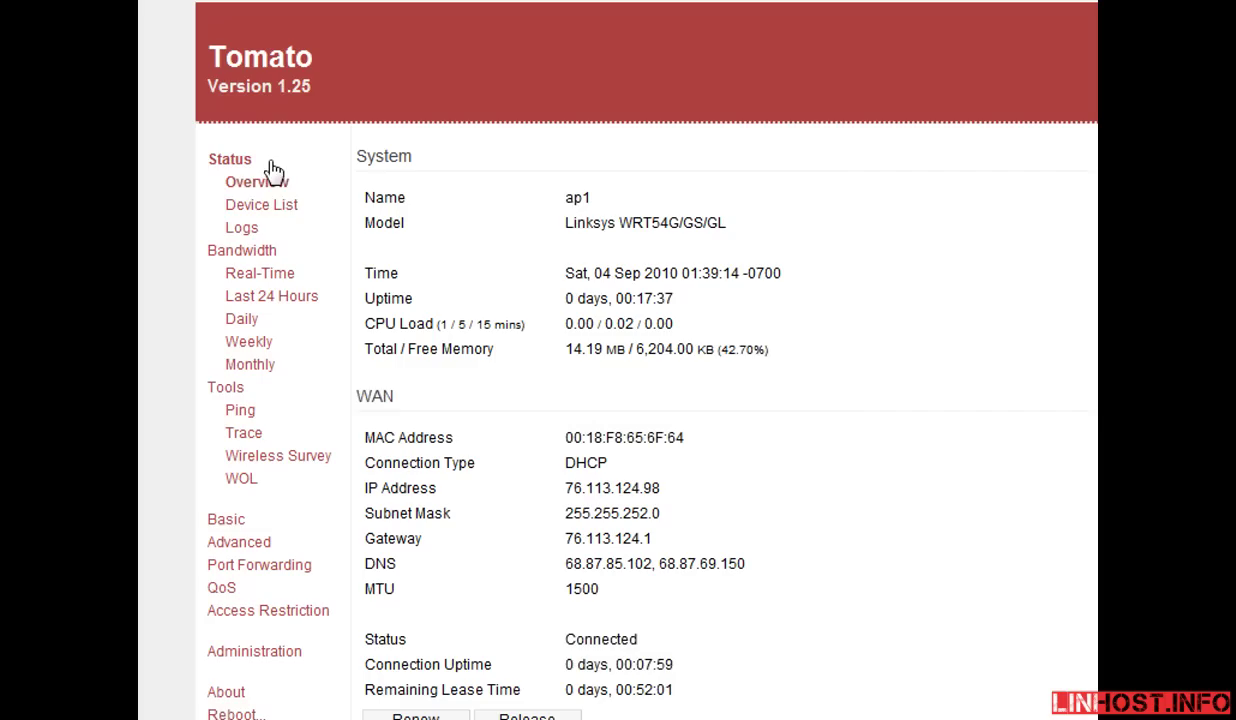
Open the Tomato router's logging configuration, turn off Log Internally and enable Log To Remote System
click(274, 238)
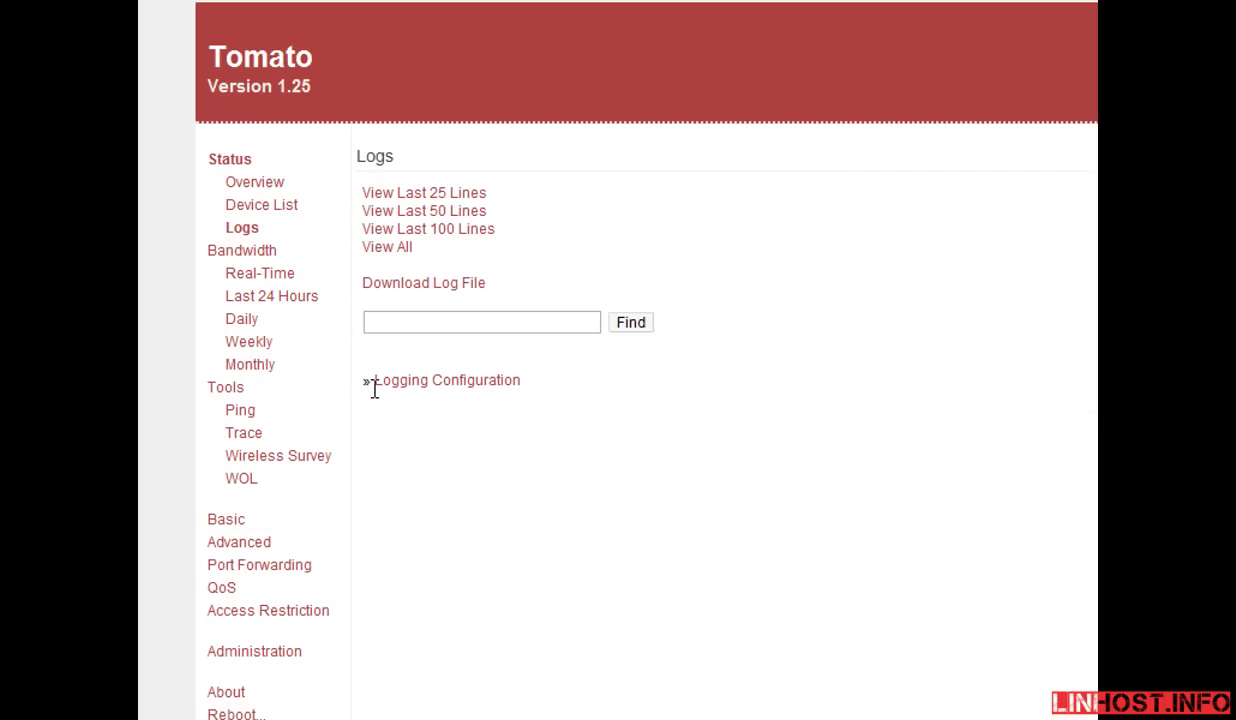
click(499, 390)
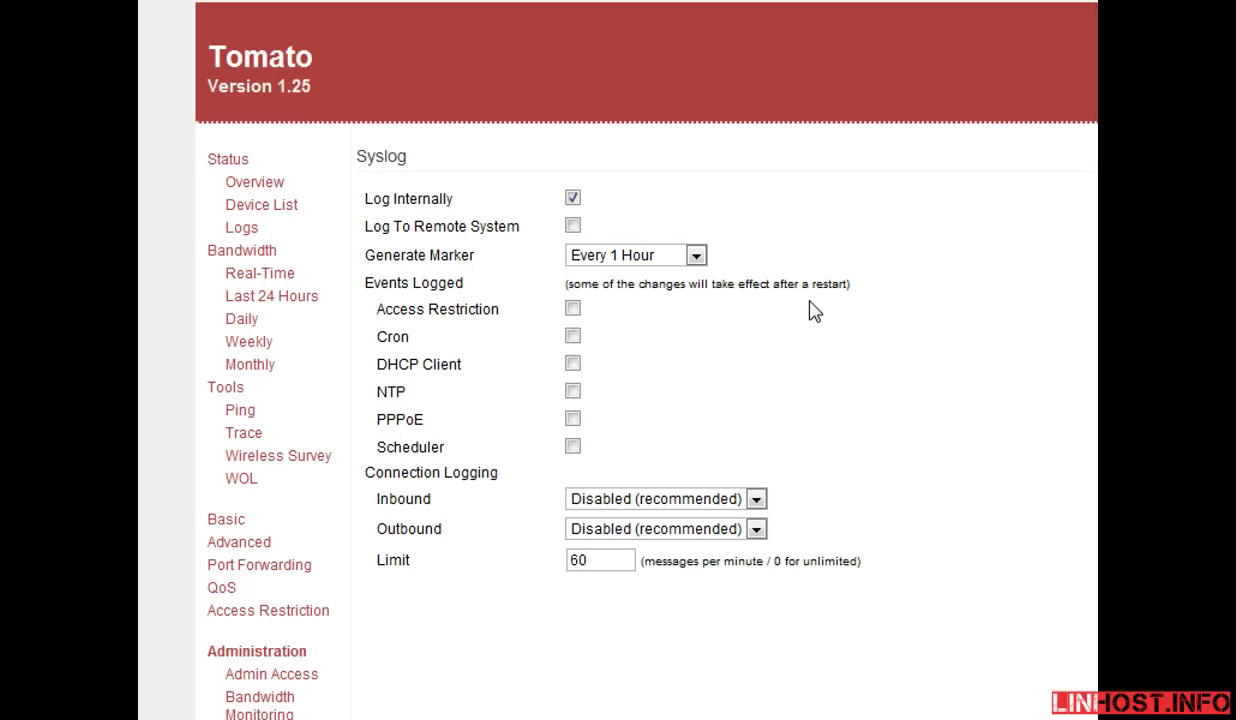
click(572, 198)
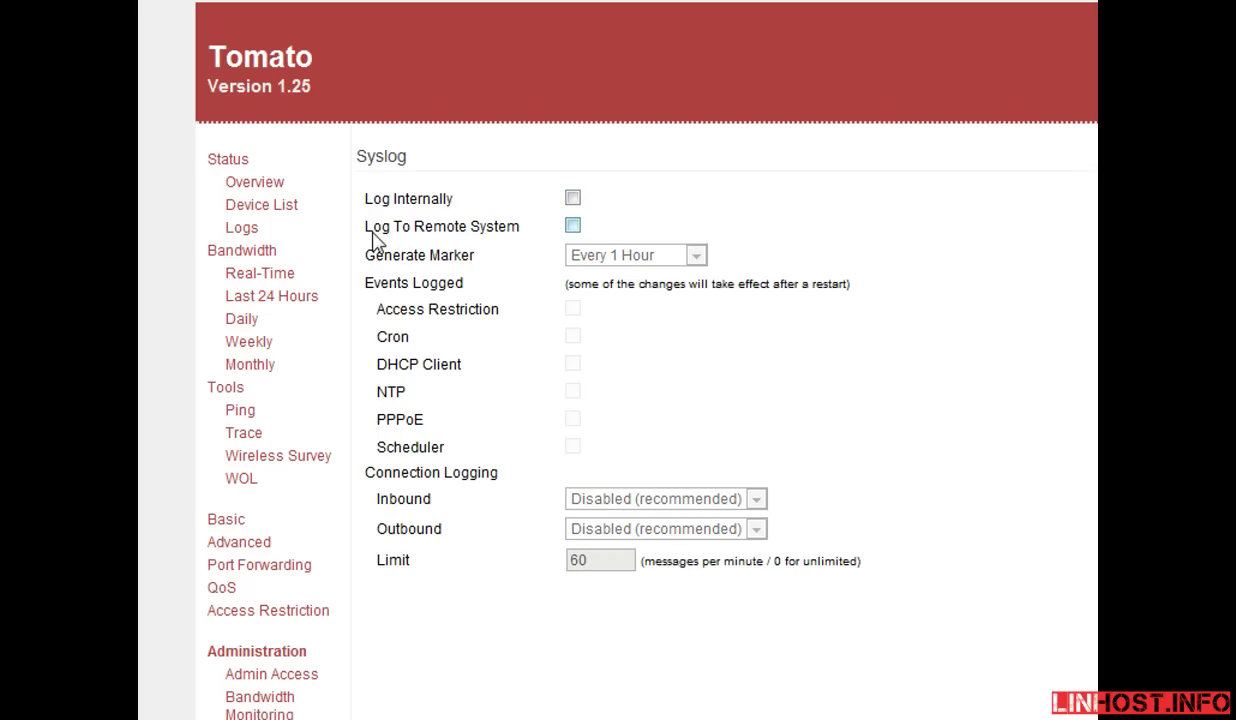
click(572, 226)
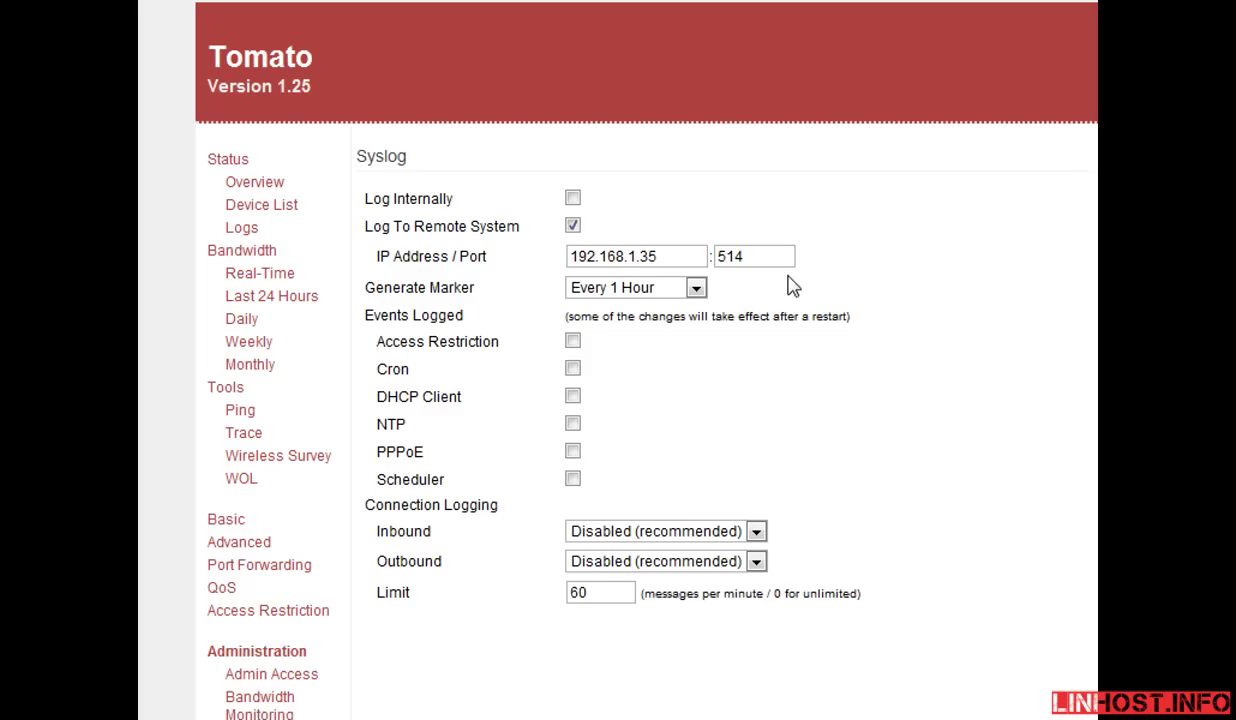
Set inbound connection logging to If Blocked By Firewall with a limit of 0 messages per minute, and save the syslog settings
scroll(970, 345, down, 2)
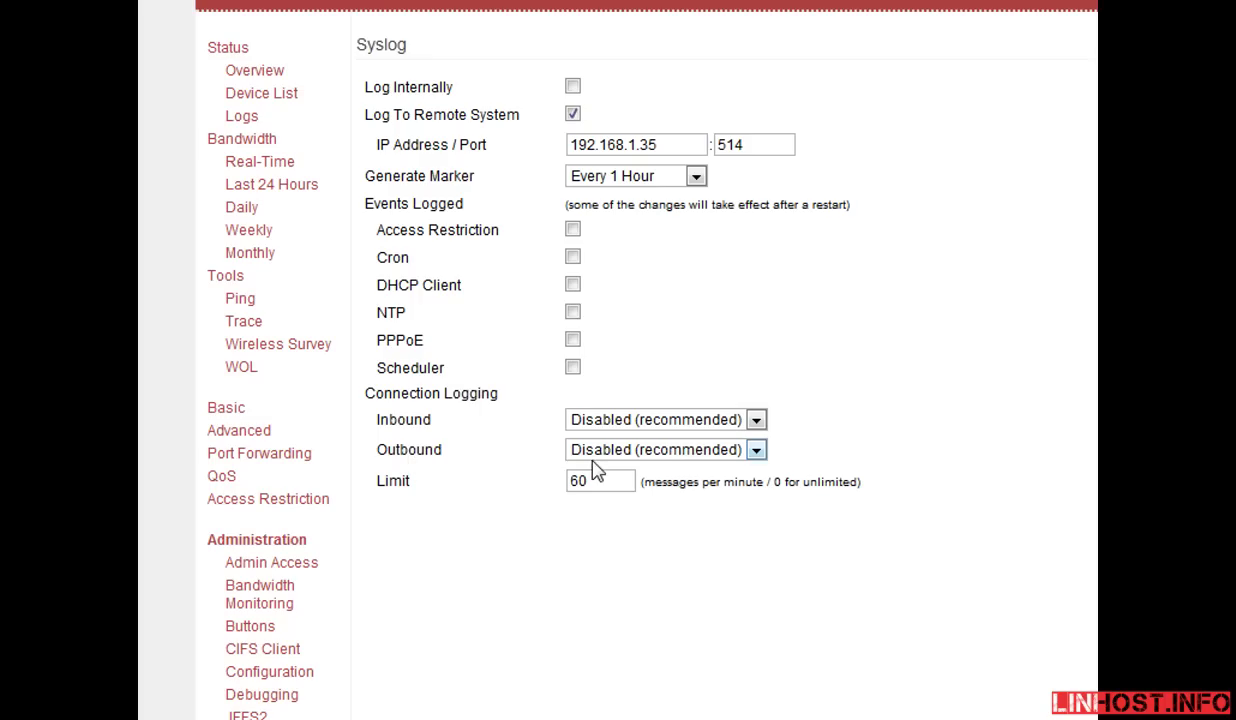
click(755, 419)
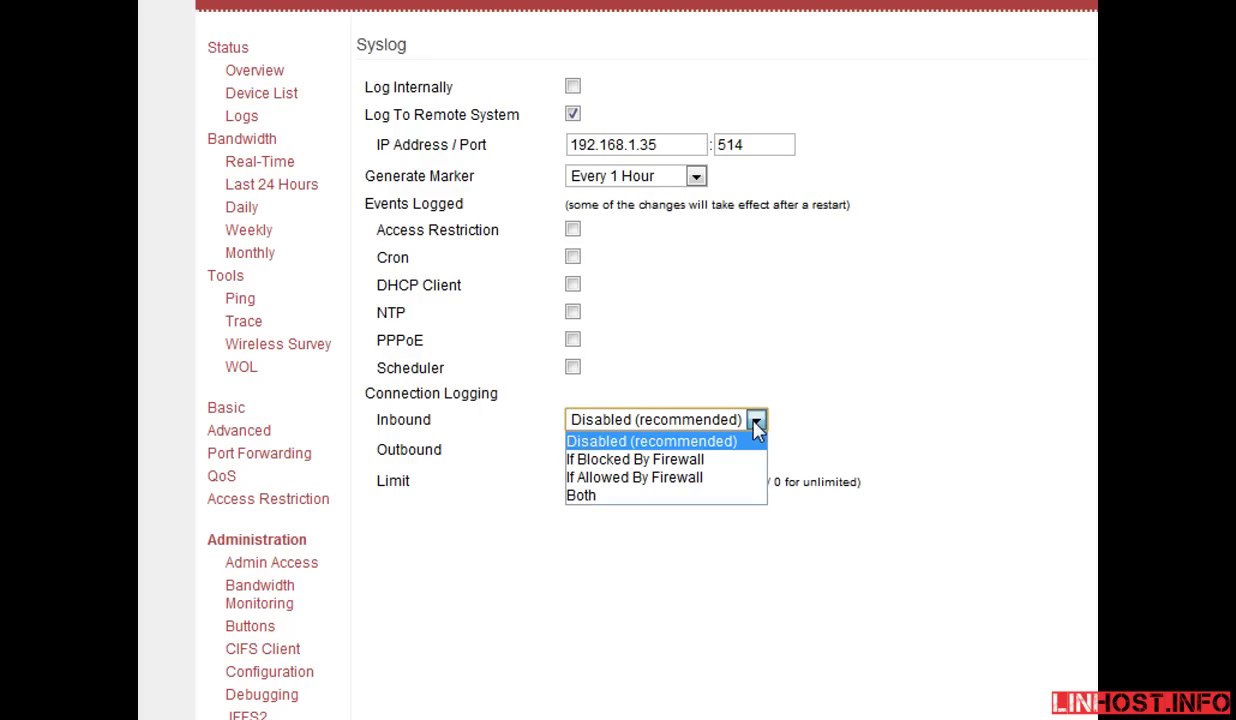
click(712, 462)
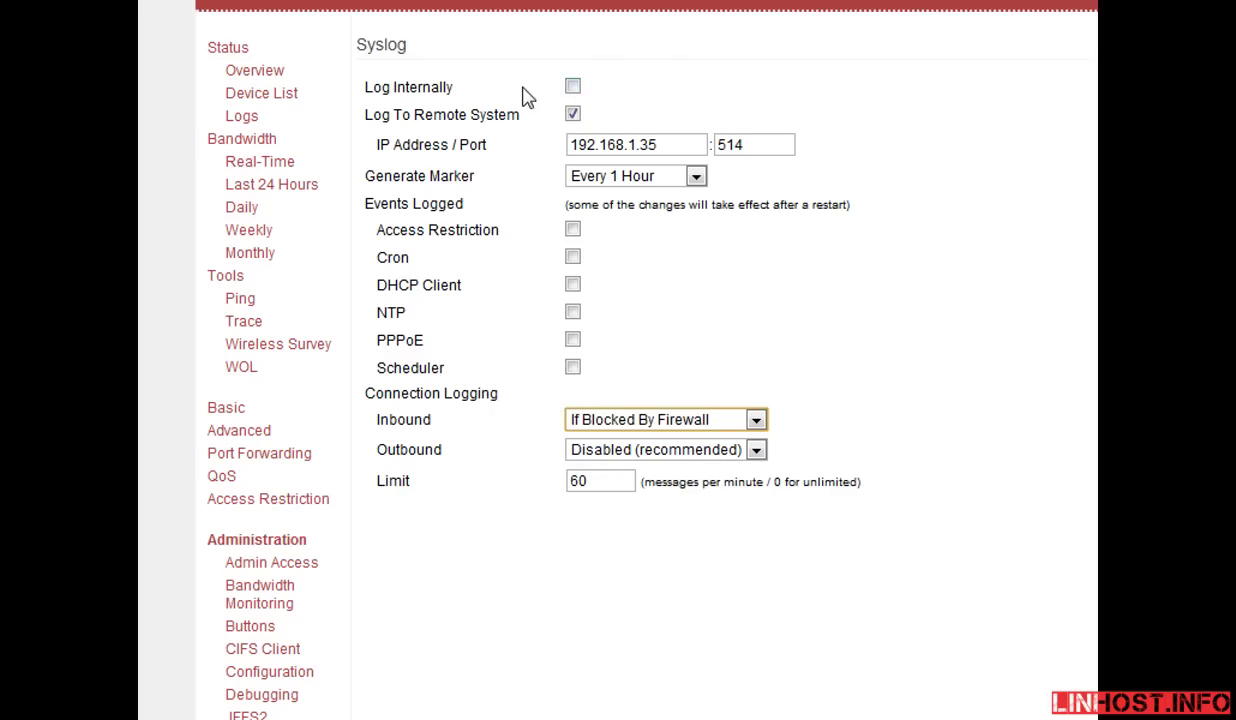
double_click(570, 480)
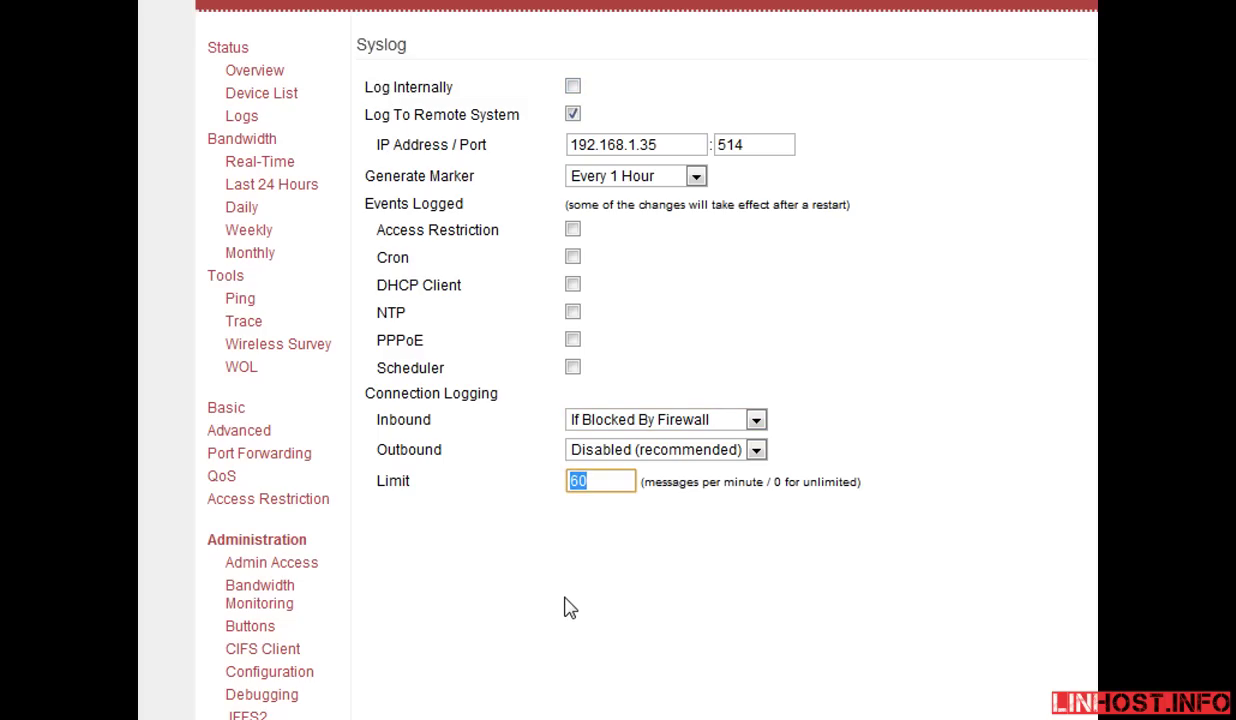
text(0)
click(960, 718)
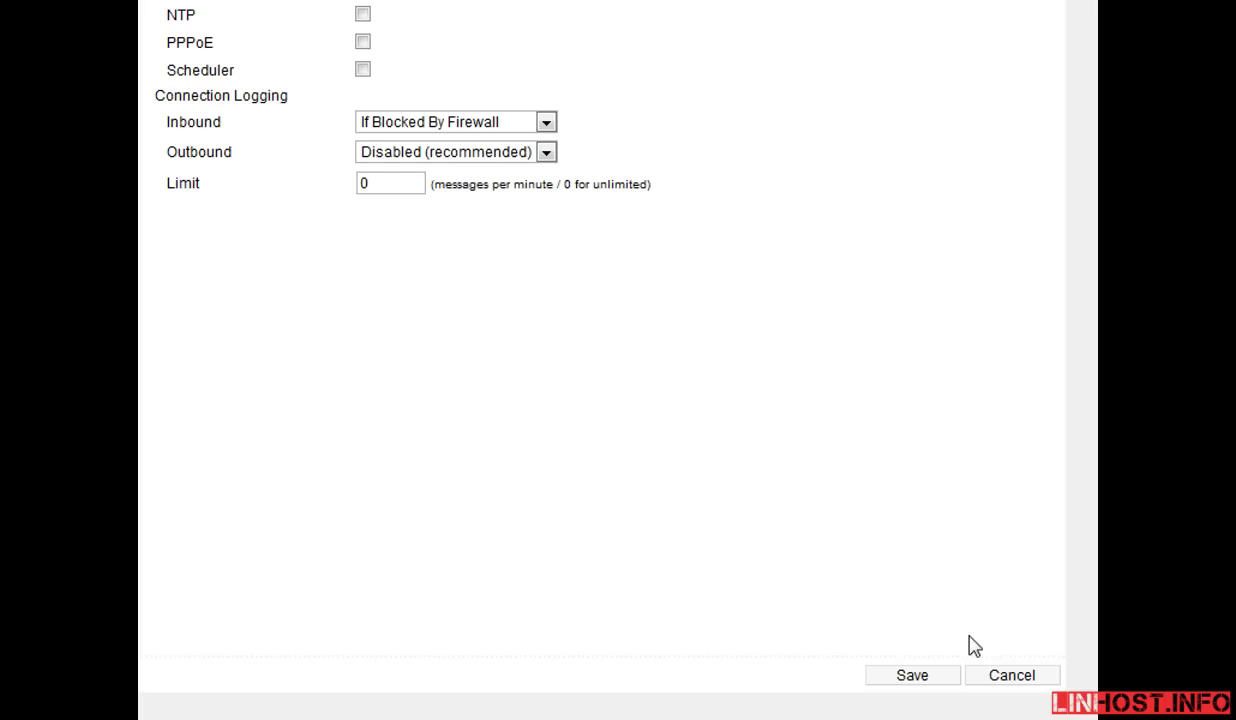
click(937, 676)
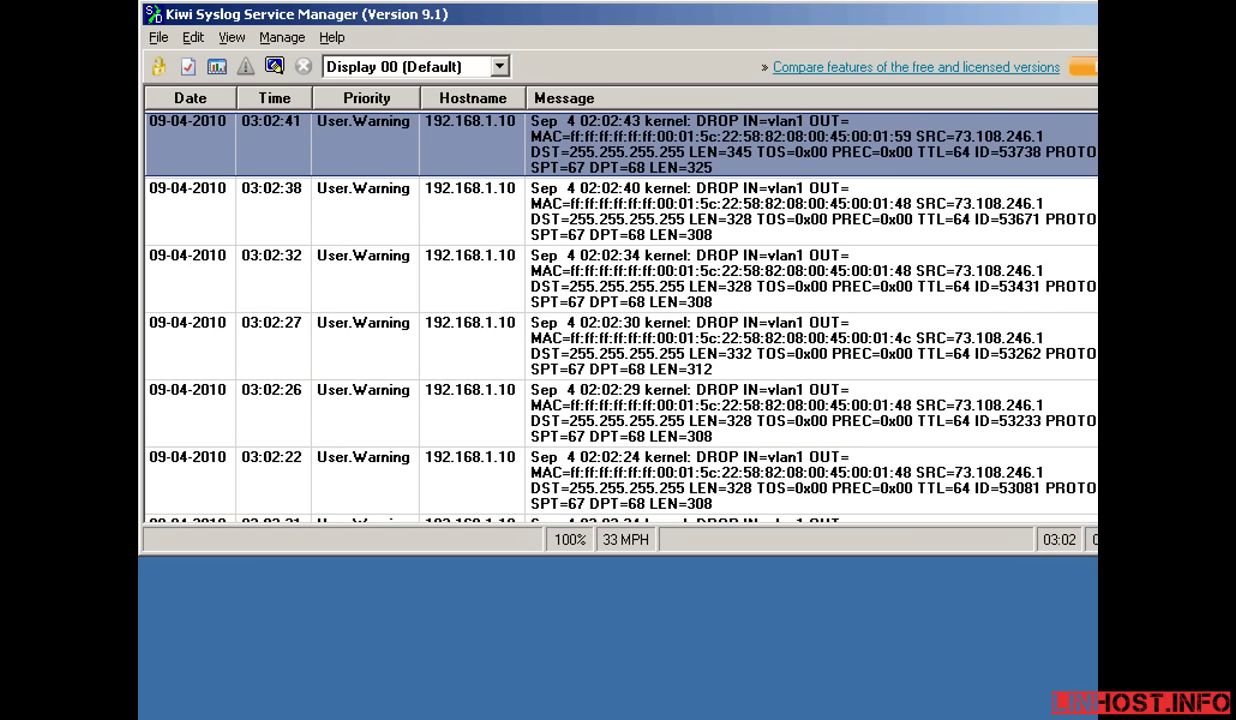
Review the router's logged firewall messages in Kiwi Syslog Service Manager, from the newest entries back to older ones
scroll(620, 310, down, 20)
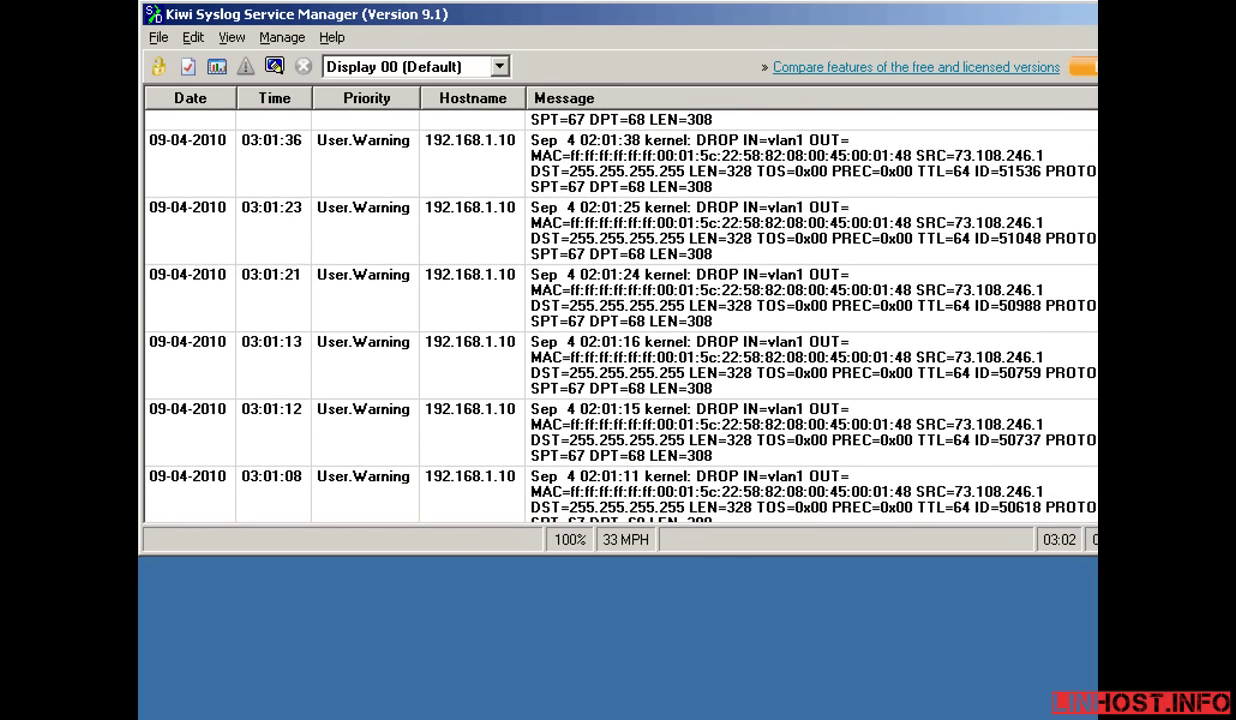
scroll(600, 310, down, 5)
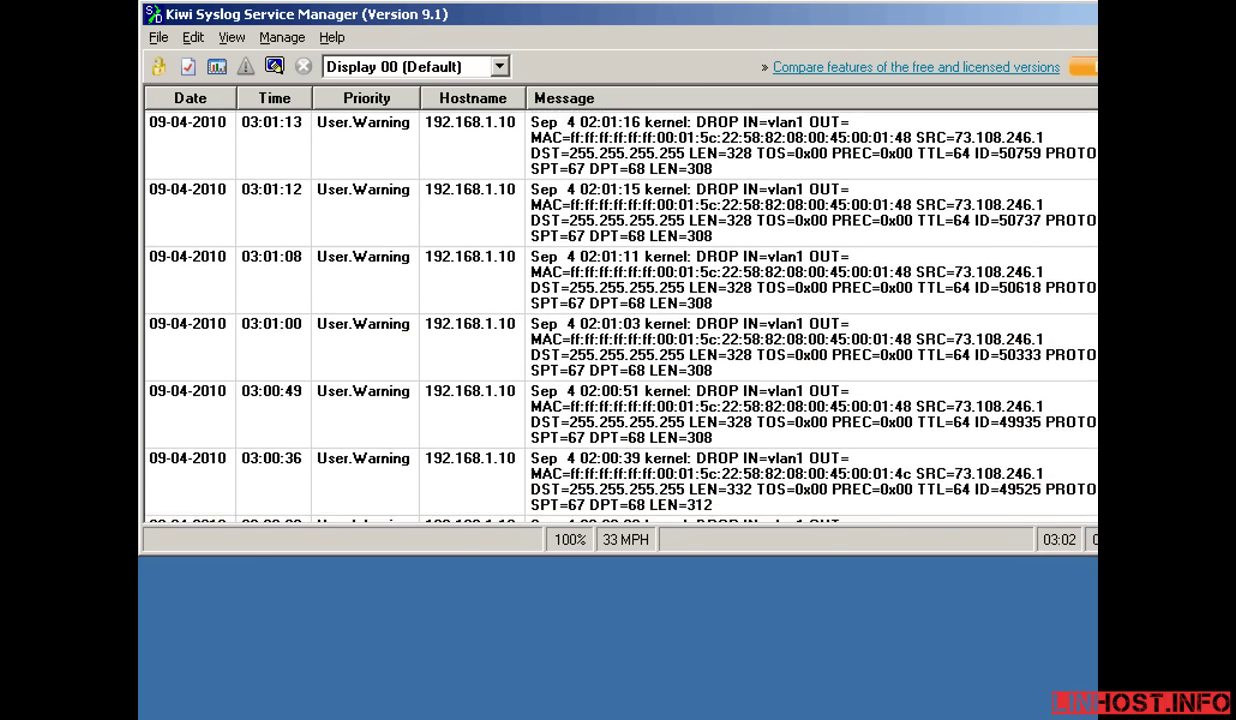
scroll(600, 310, down, 15)
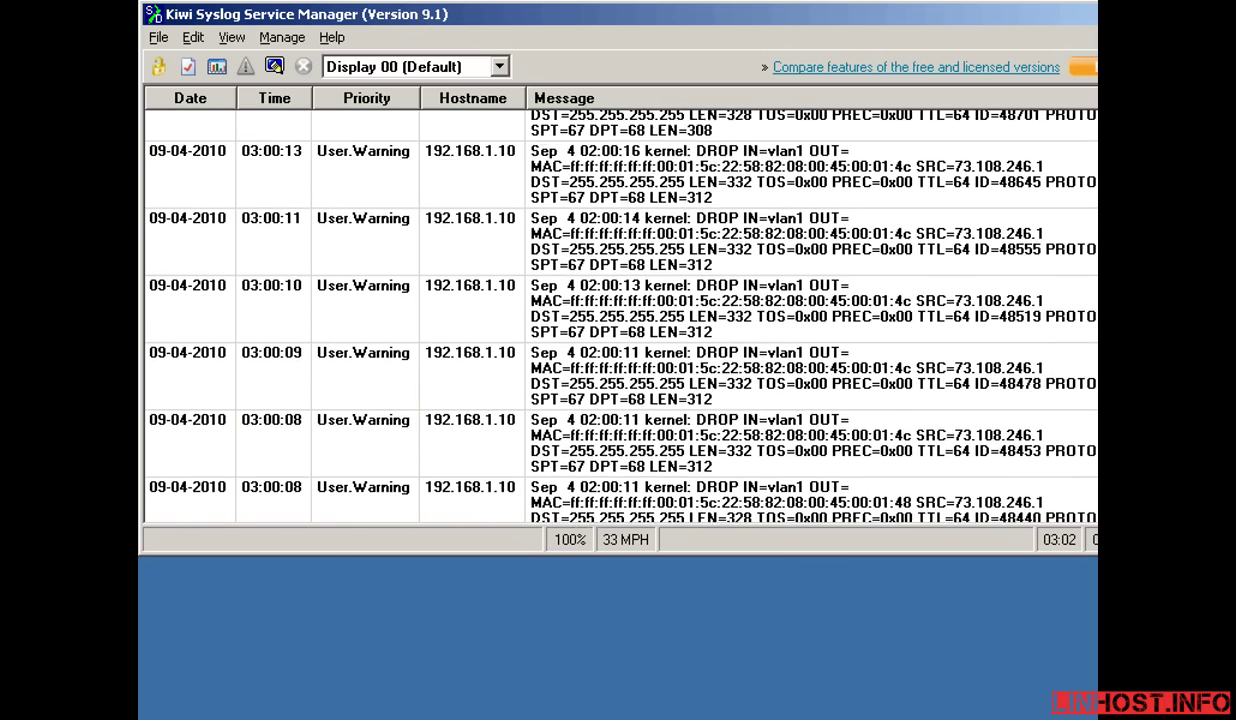
scroll(620, 310, up, 20)
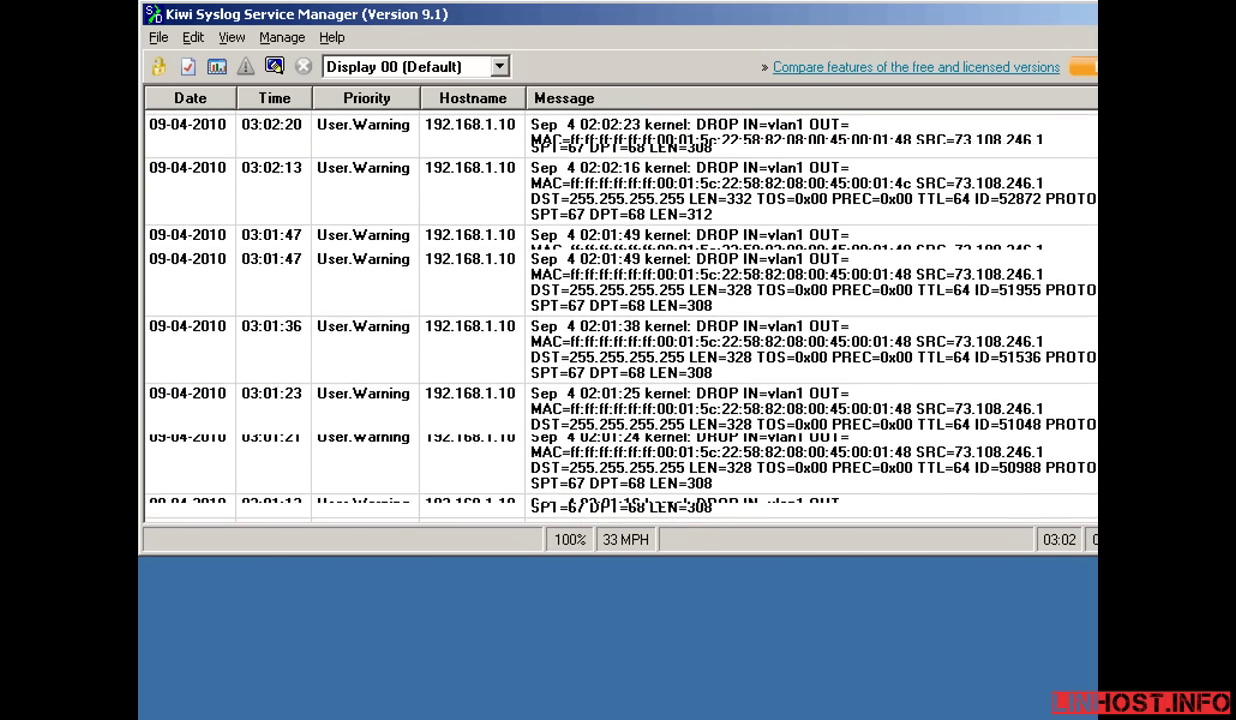